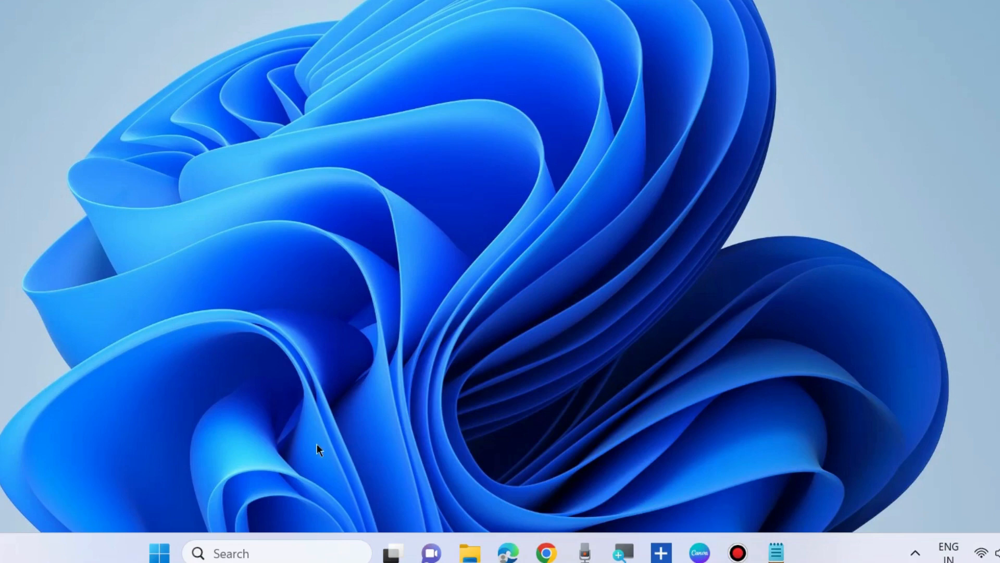
- Search Windows for "system information" and open the System Information app
click(246, 552)
text(syst)
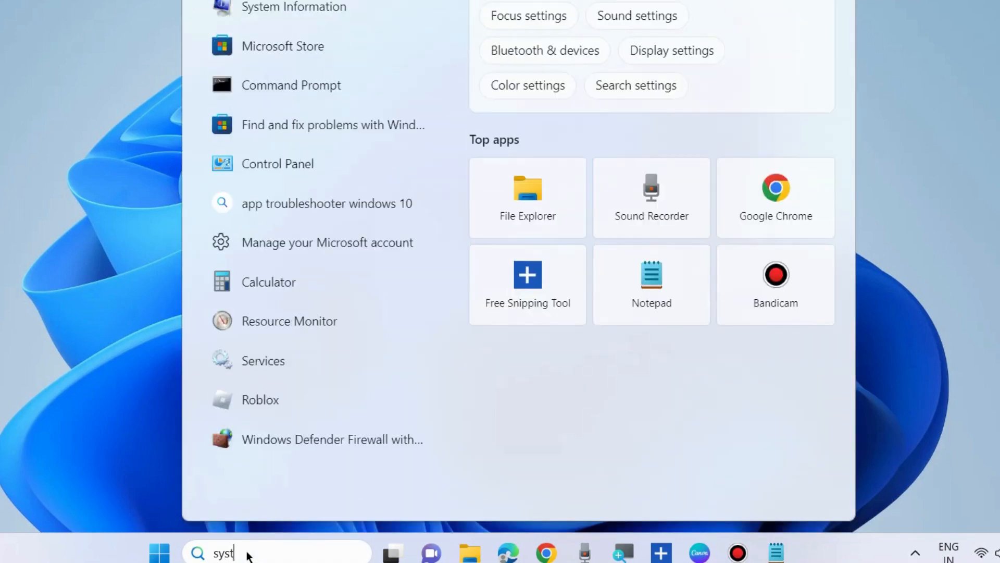
text(em inform)
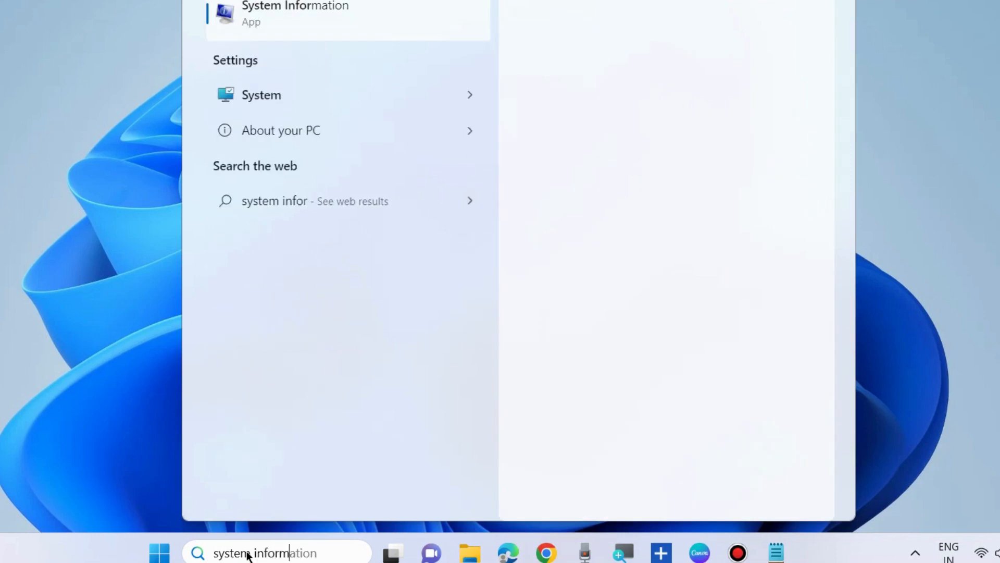
text(ation)
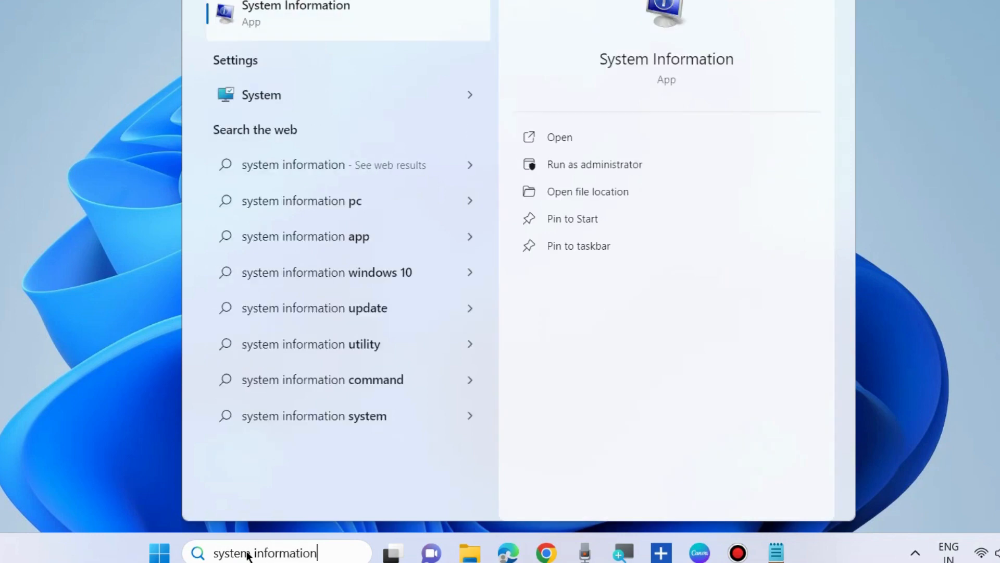
click(559, 137)
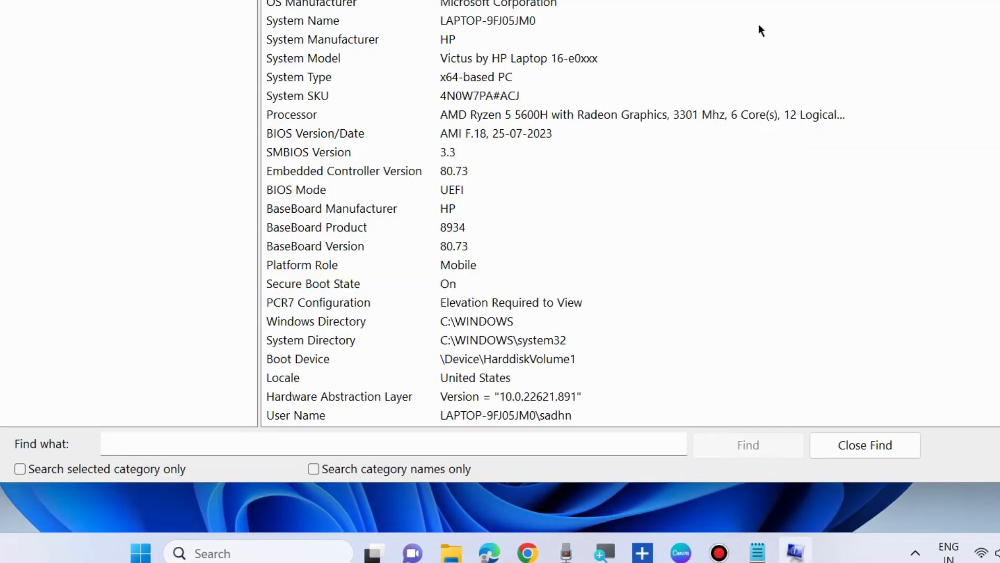
- Reposition the System Information window and locate the Device Encryption Support entry near the end of the system summary
click(999, 0)
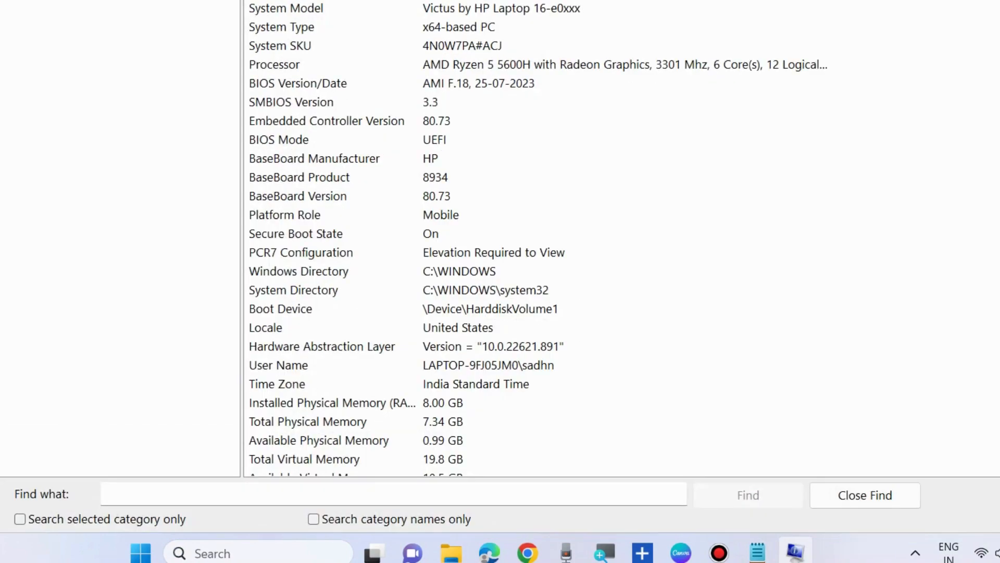
click(999, 0)
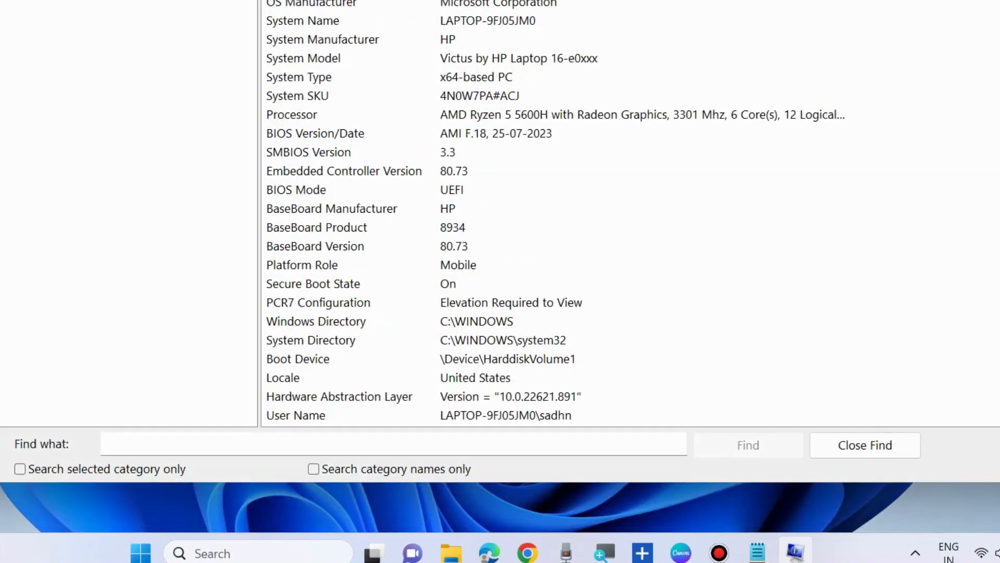
drag(165, 0, 165, 8)
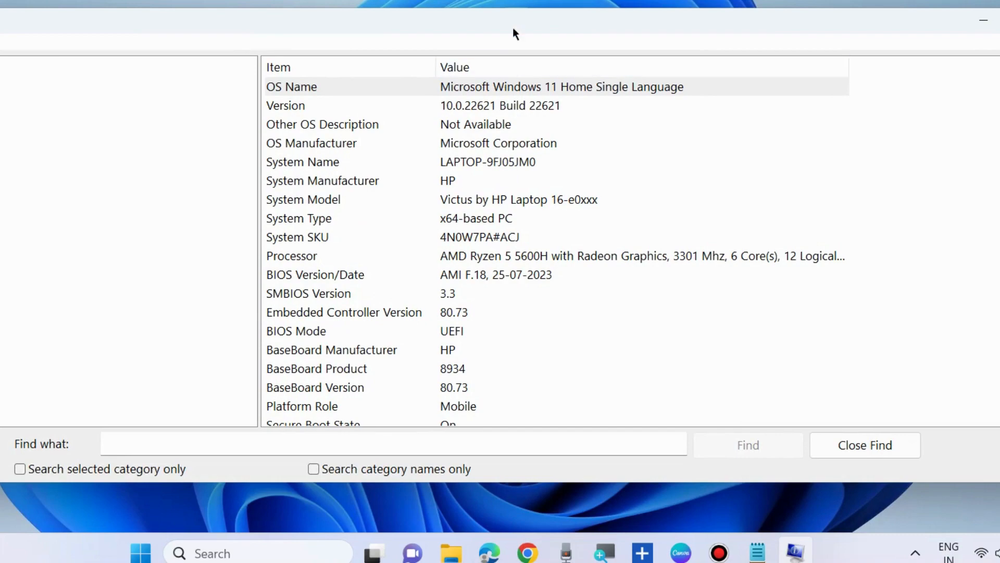
drag(512, 27, 473, 0)
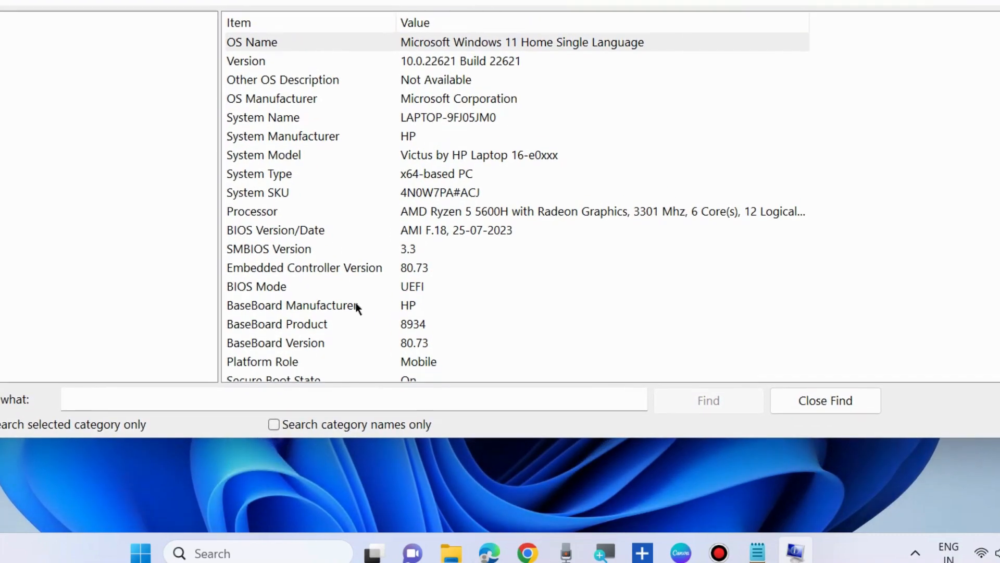
scroll(353, 298, down, 4)
scroll(353, 293, up, 3)
scroll(352, 291, down, 3)
scroll(352, 292, down, 5)
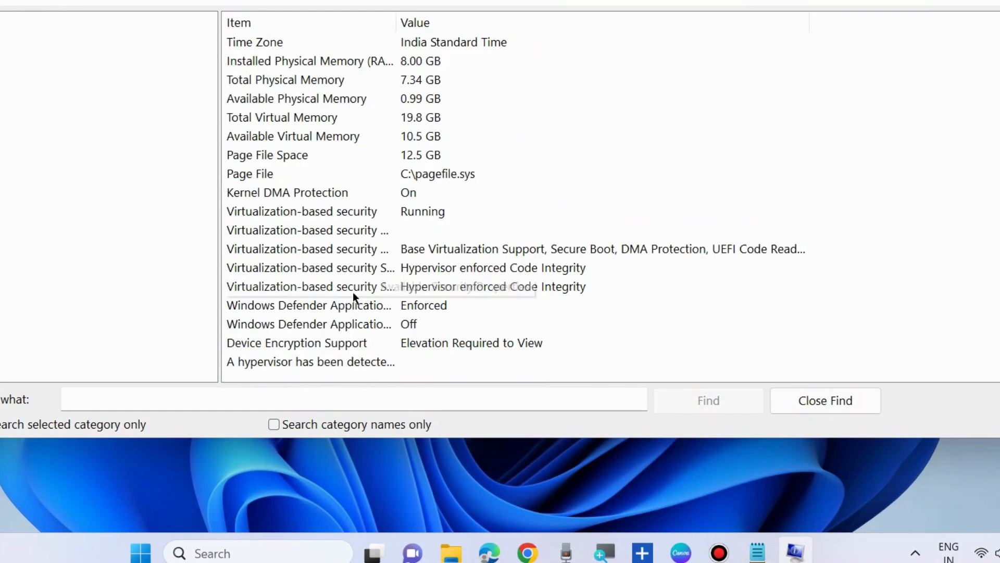
click(233, 345)
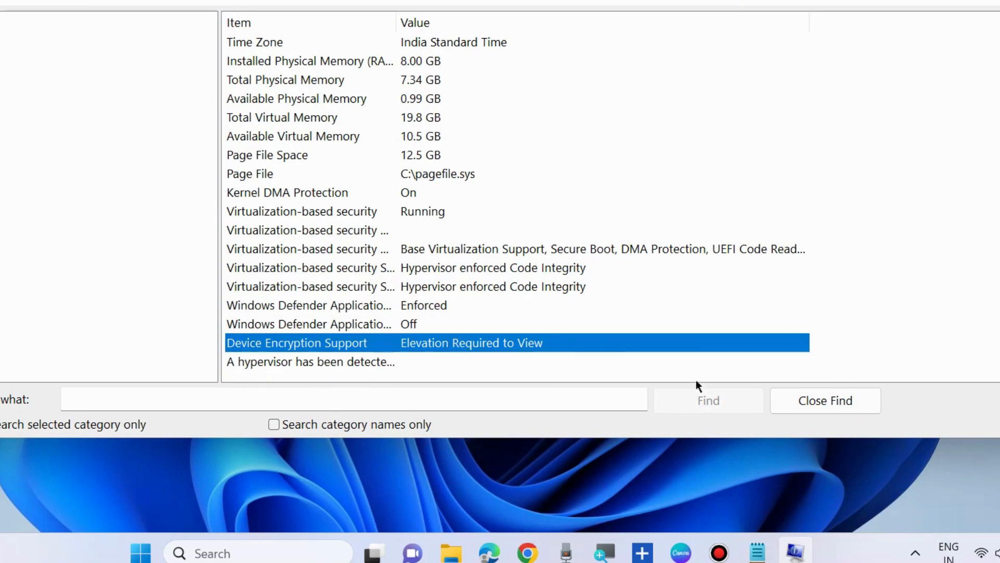
- Switch to the Notepad notes, read the "Meets prerequisites" and "Elevation required to view" entries, and compare them with the Device Encryption Support value
click(757, 551)
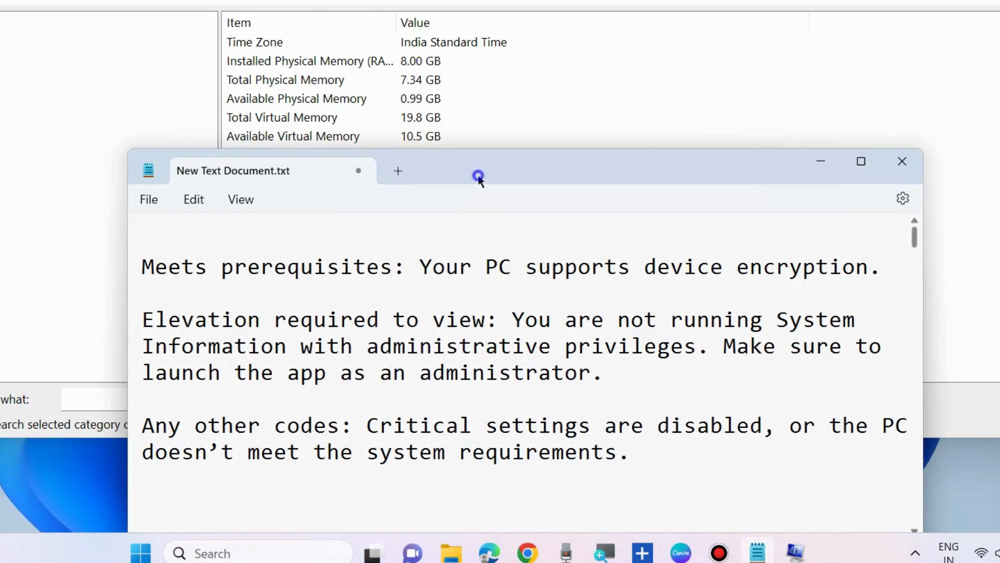
drag(478, 175, 485, 69)
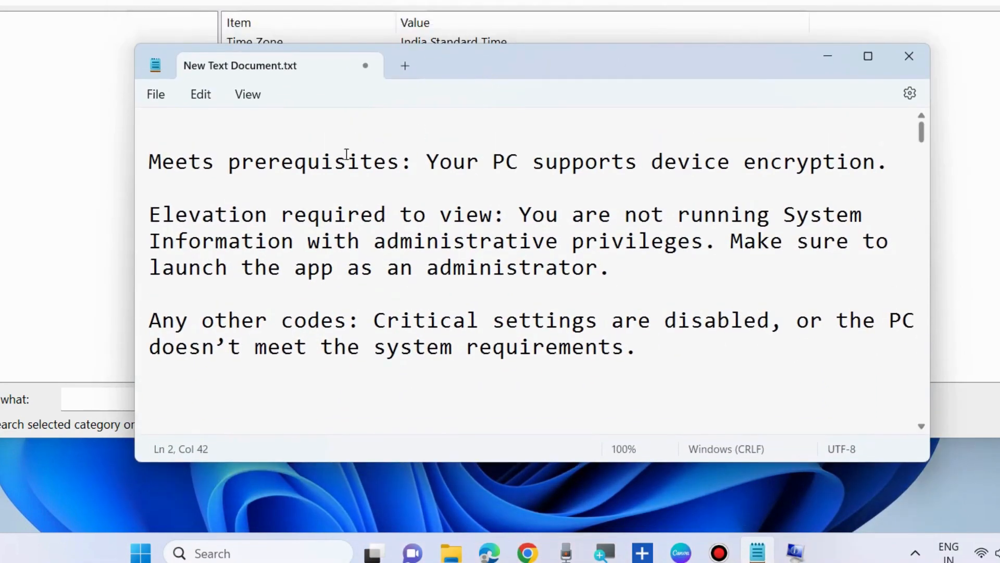
drag(149, 163, 888, 165)
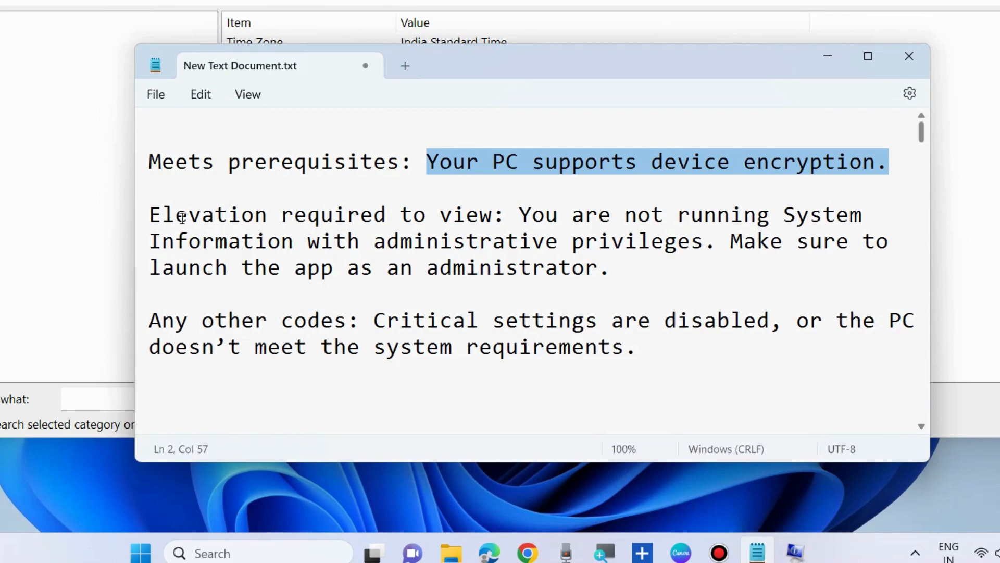
drag(150, 214, 491, 221)
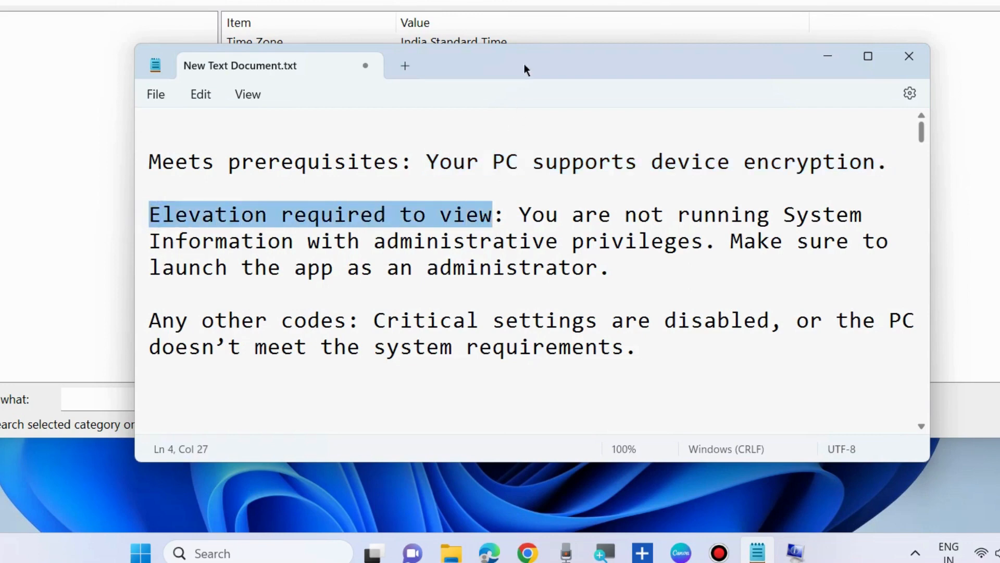
drag(525, 63, 466, 381)
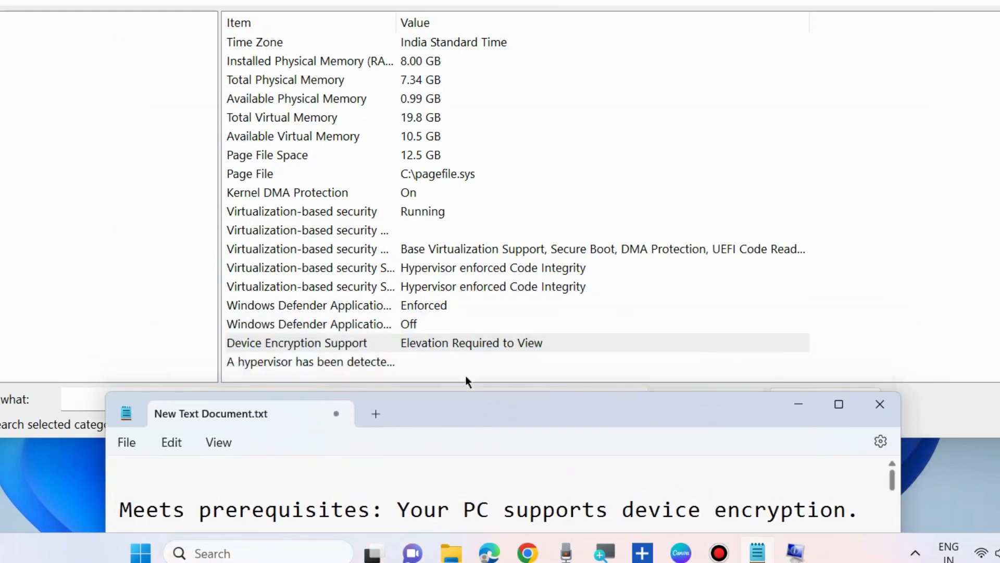
click(443, 343)
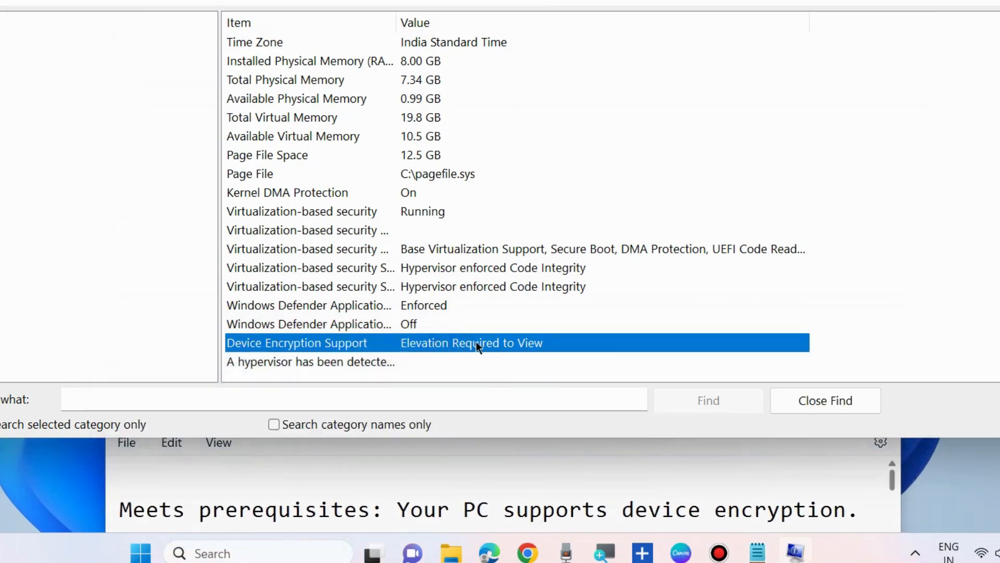
- Return to the Notepad notes and examine the advice on administrative privileges and launching the app as an administrator
click(417, 458)
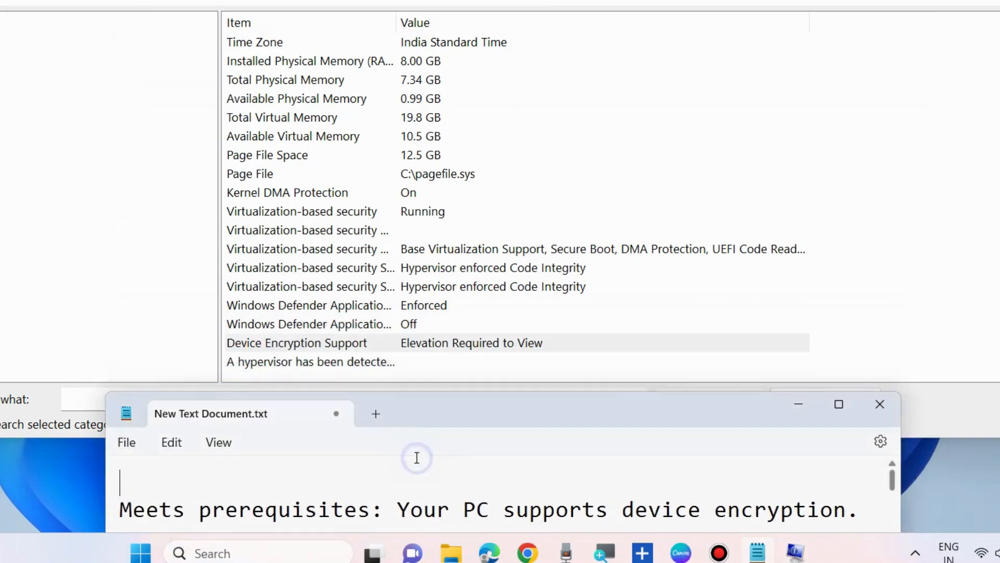
drag(415, 415, 443, 100)
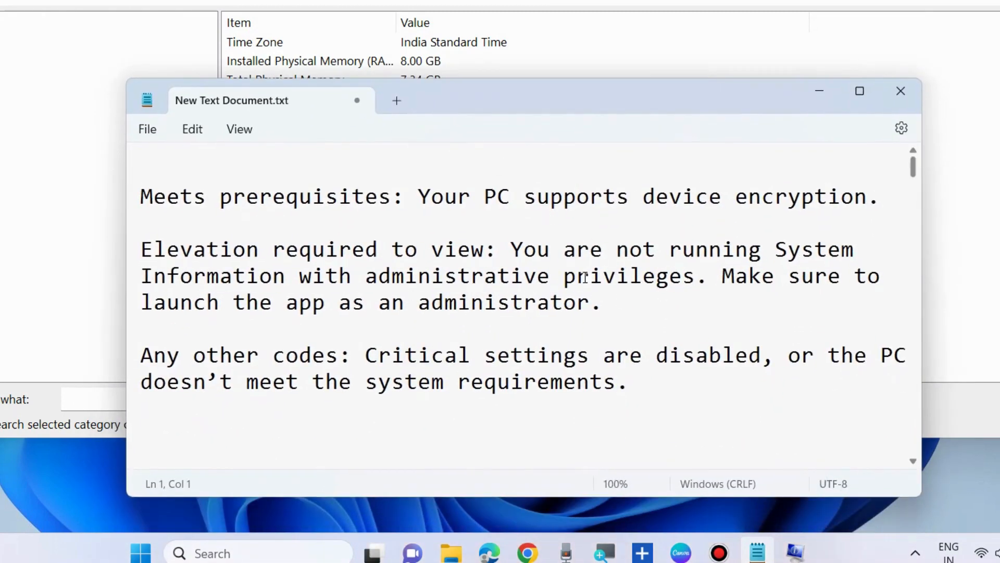
drag(698, 282, 369, 279)
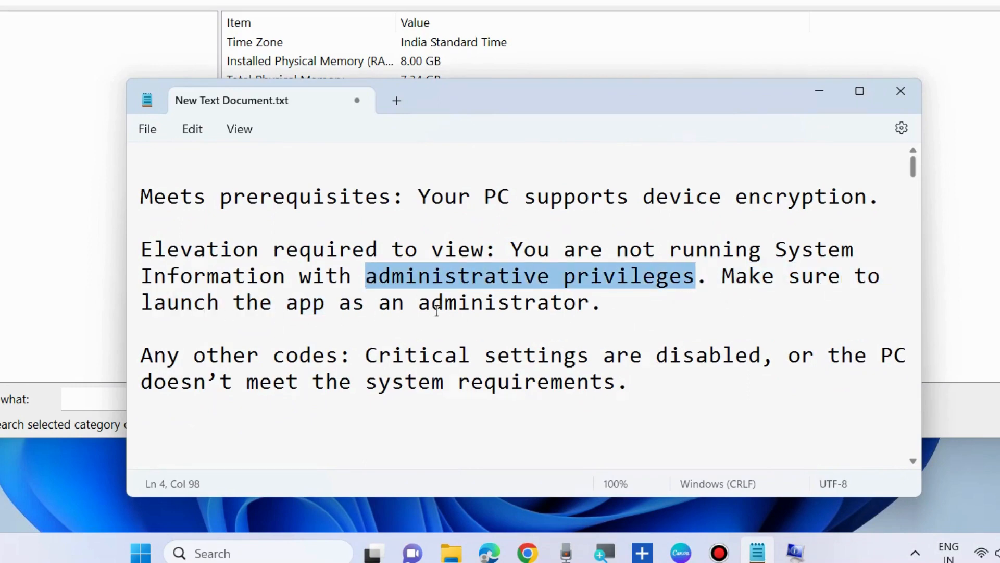
drag(596, 306, 141, 305)
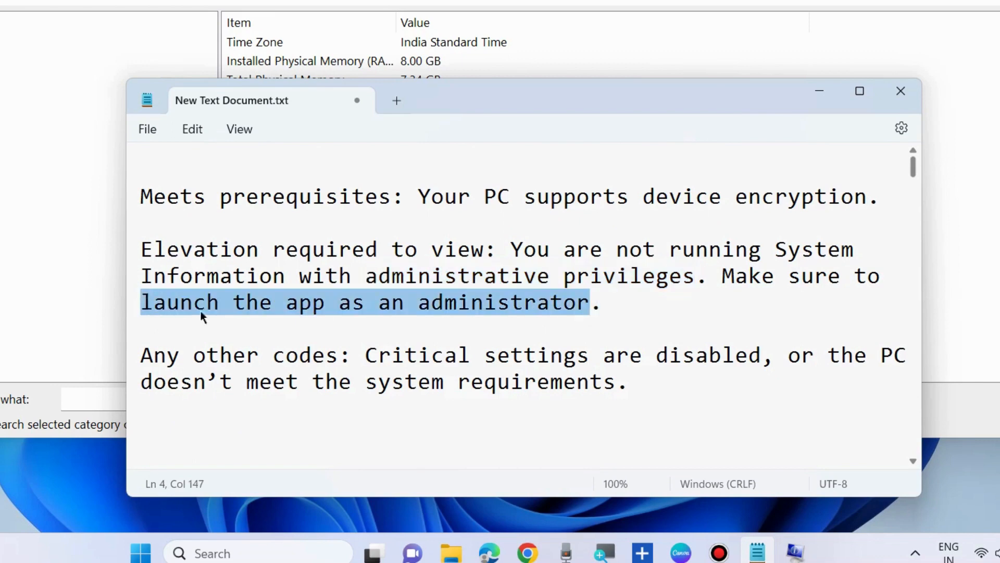
click(301, 313)
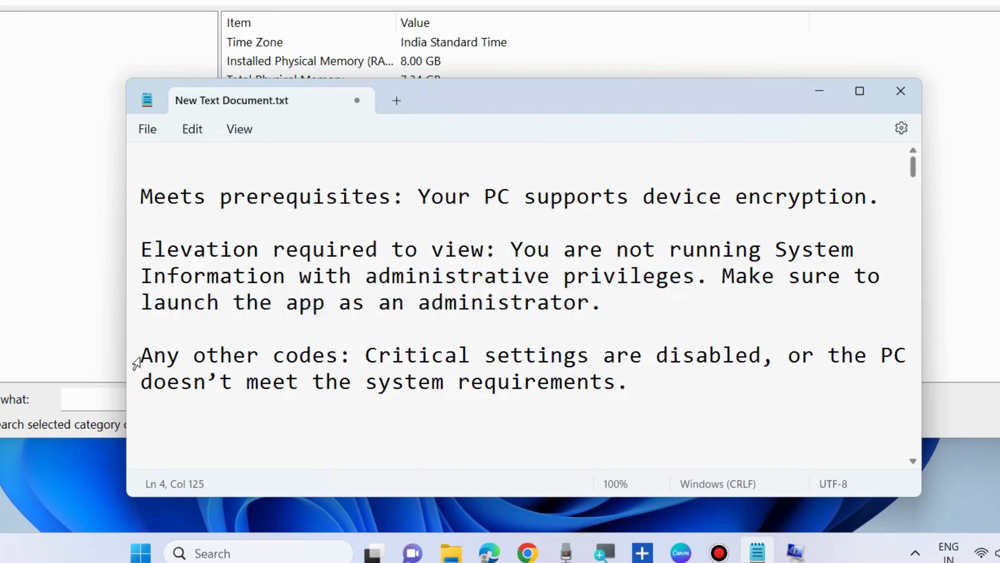
- Read the "Any other codes" explanation in the notes, and minimize the Notepad and System Information windows
drag(137, 358, 339, 355)
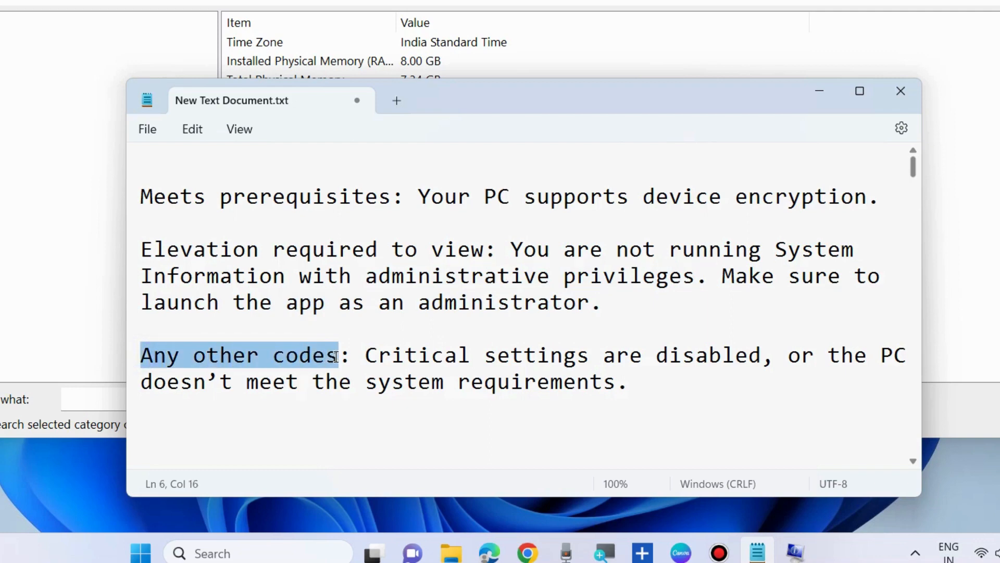
click(364, 356)
drag(402, 359, 760, 362)
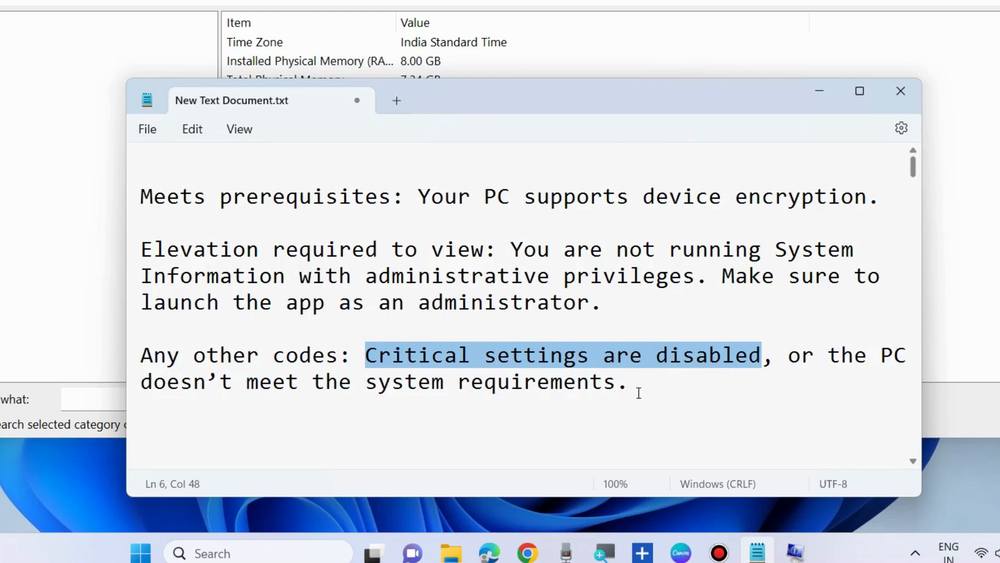
drag(640, 392, 363, 355)
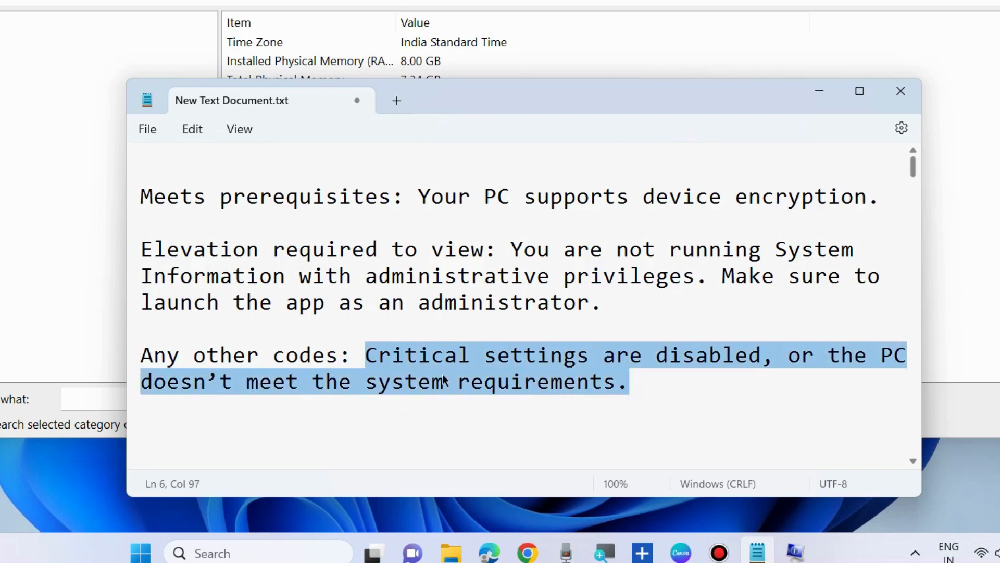
click(474, 377)
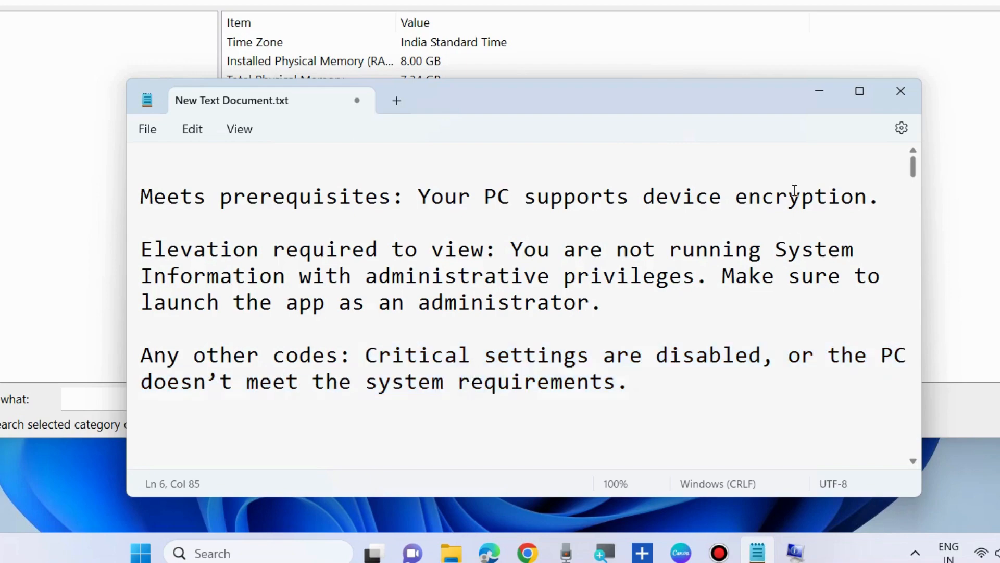
click(816, 93)
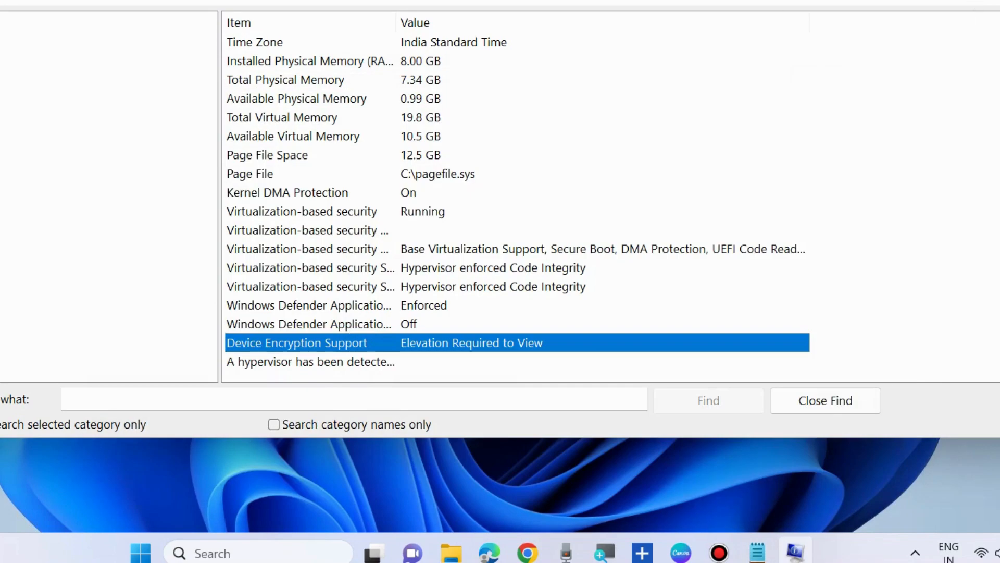
click(937, 2)
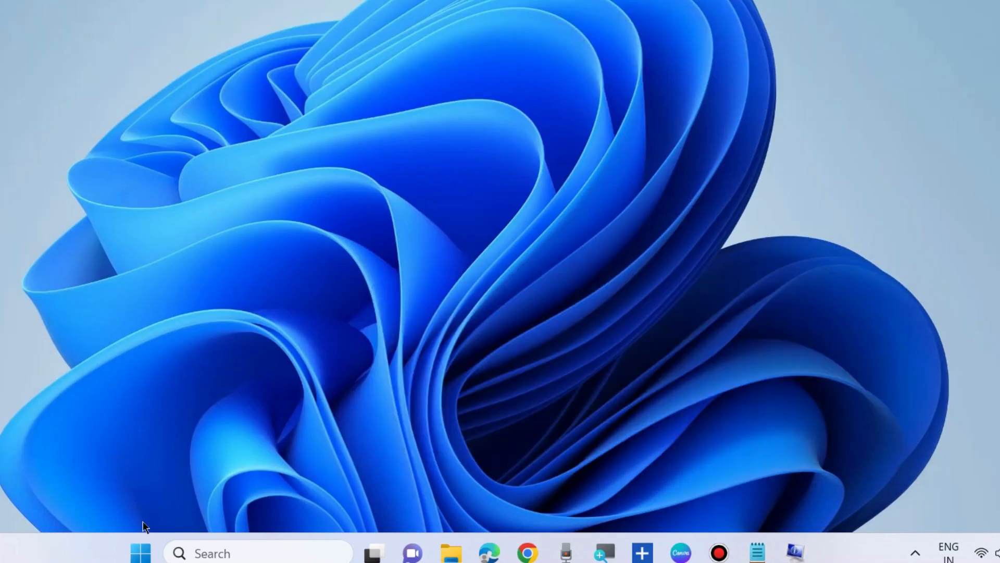
- Launch netplwiz from the Run dialog and check the listed account's group in the User Accounts window
right_click(140, 552)
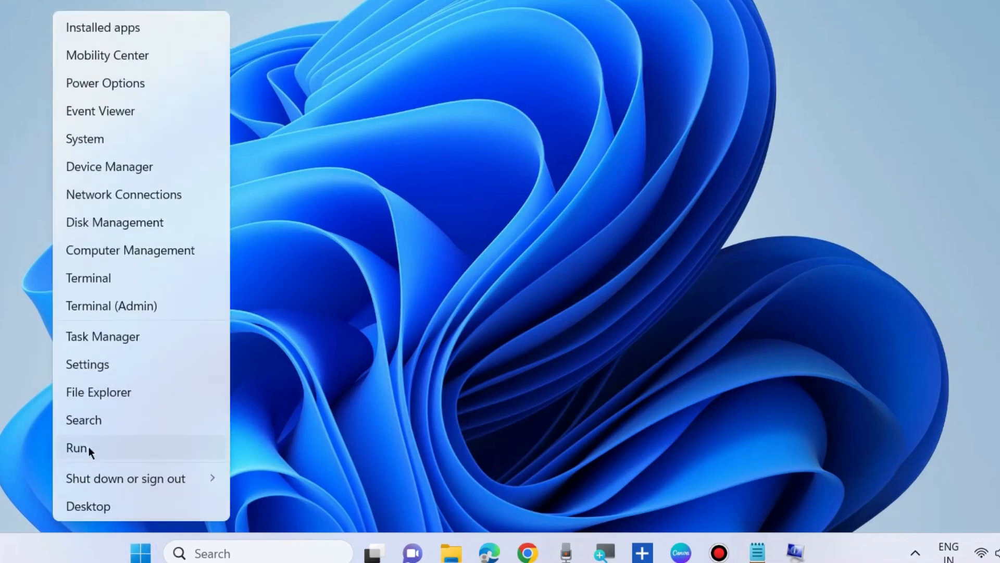
click(88, 447)
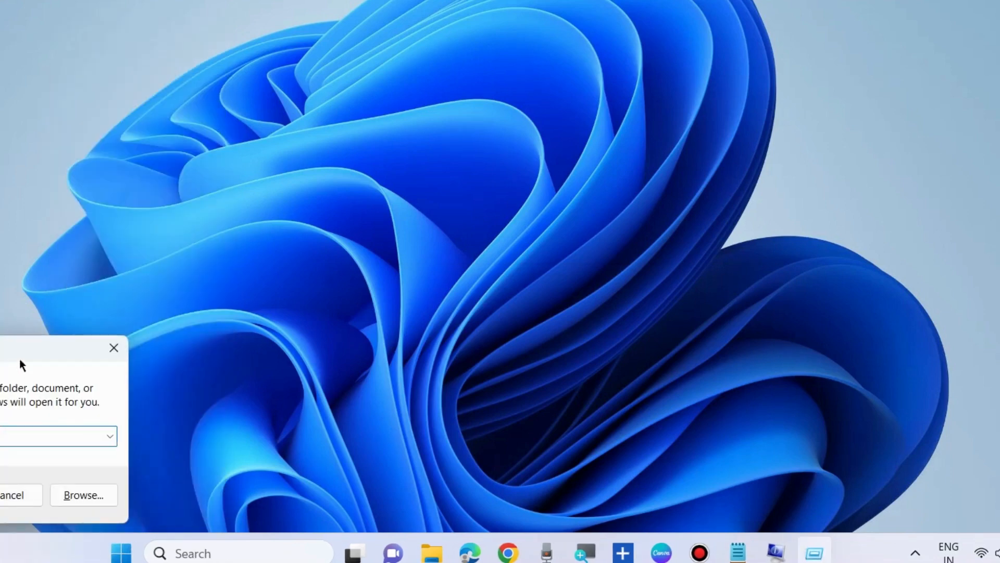
drag(20, 358, 542, 136)
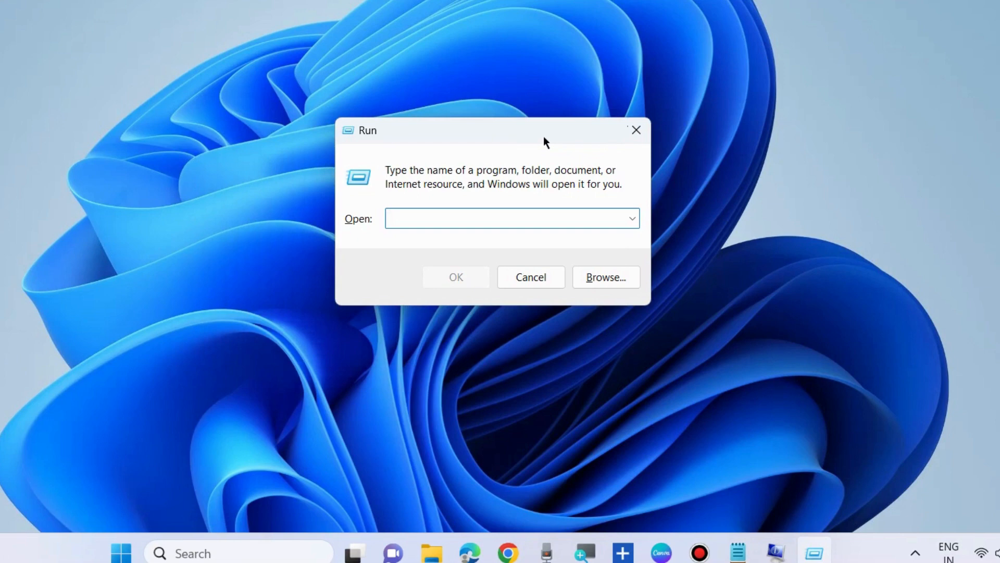
text(netpl)
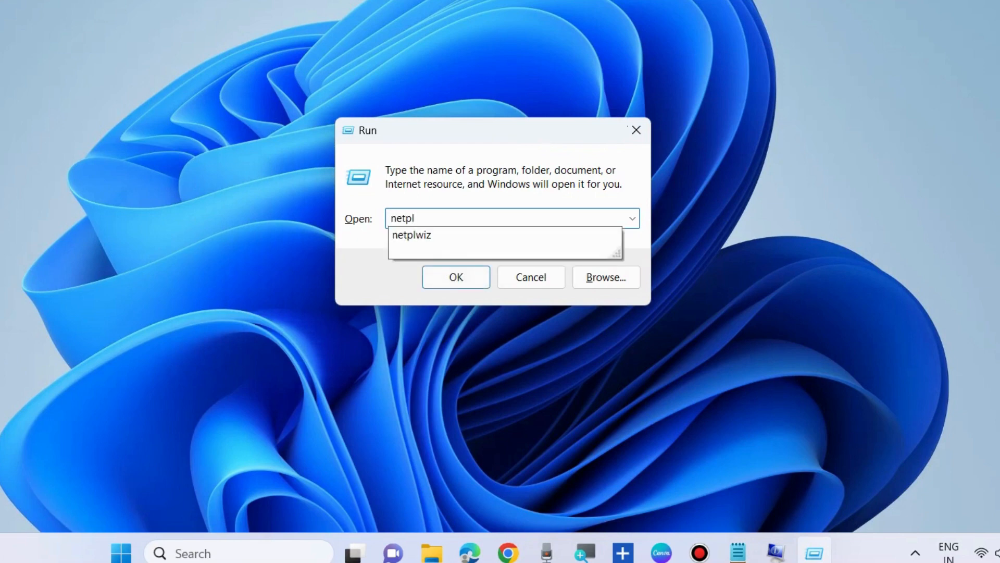
text(wiz)
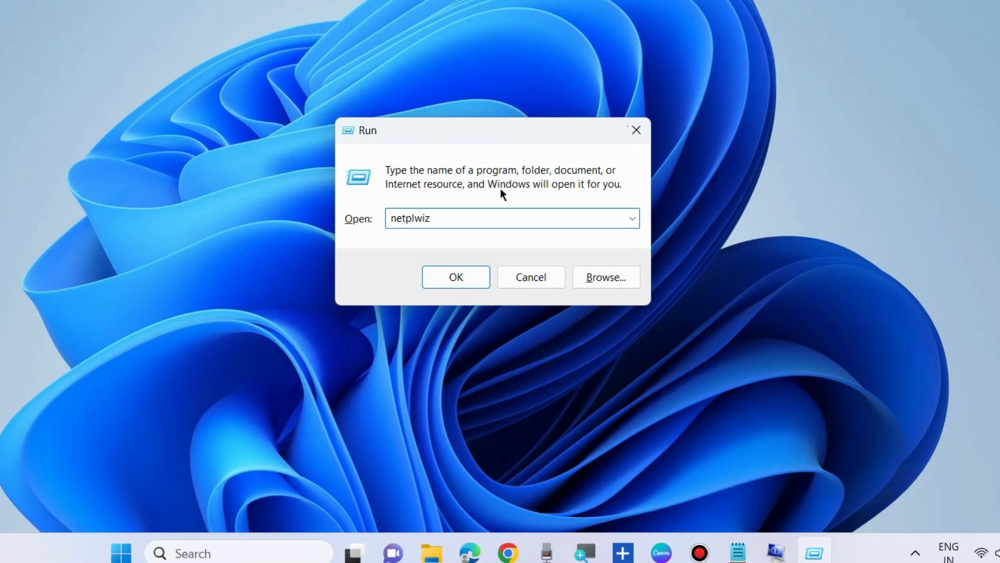
click(452, 277)
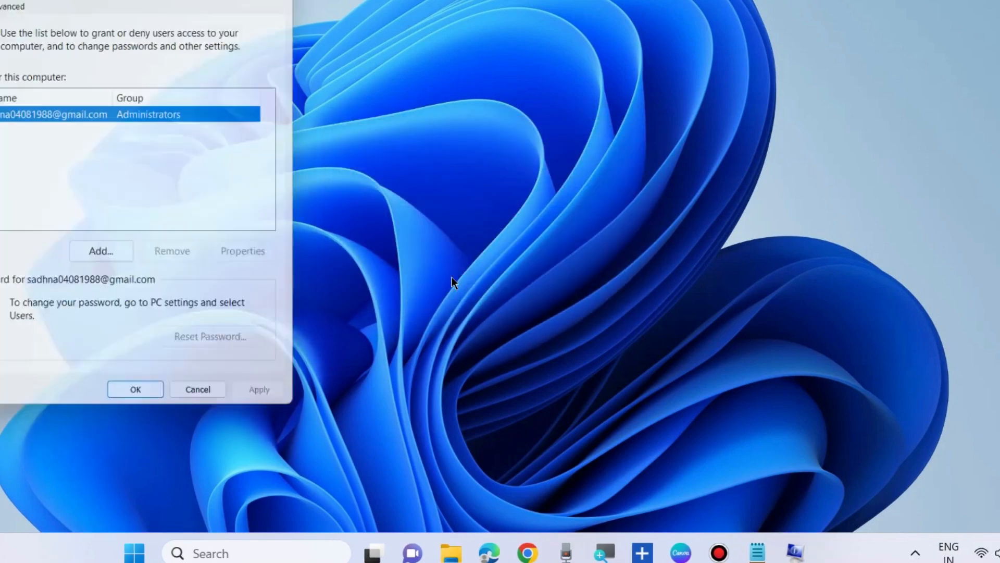
drag(152, 0, 568, 20)
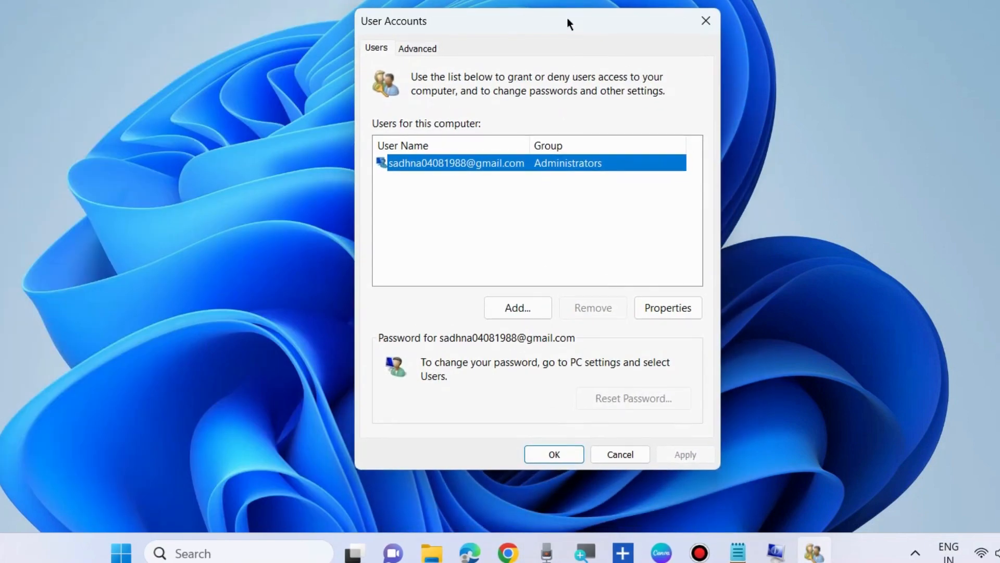
click(463, 197)
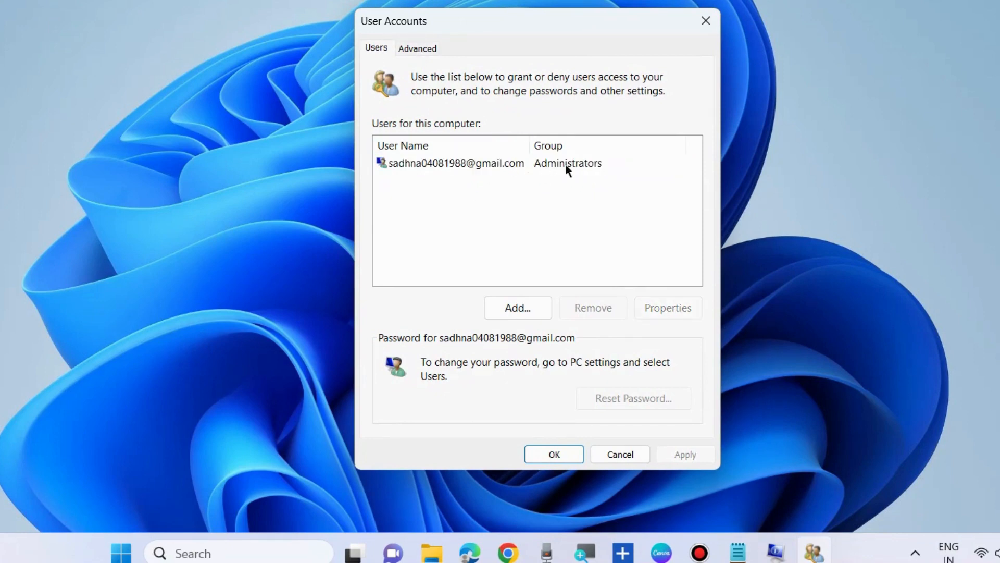
- Check the listed account's group membership, apply the Administrator access level, and close the User Accounts window
click(544, 168)
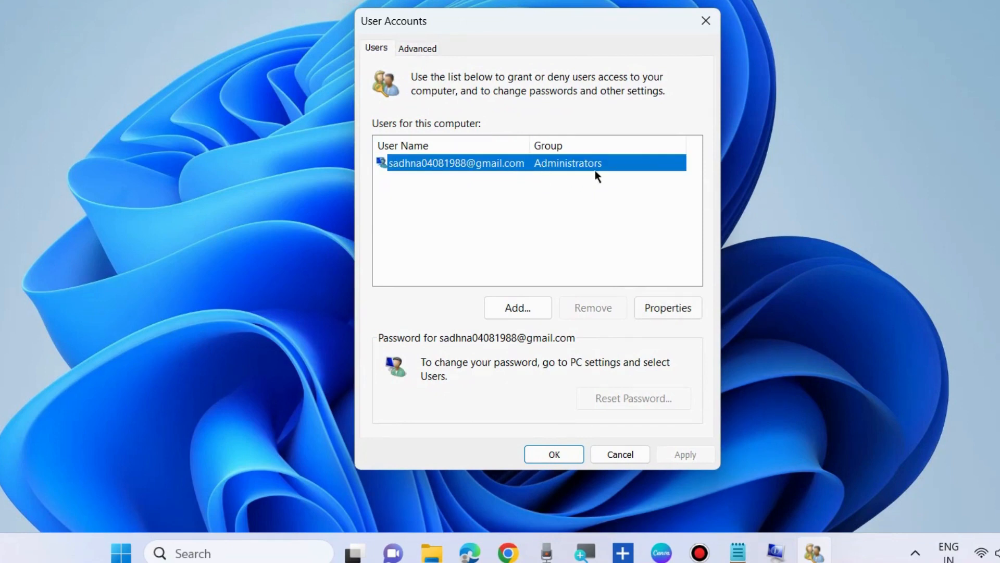
click(654, 310)
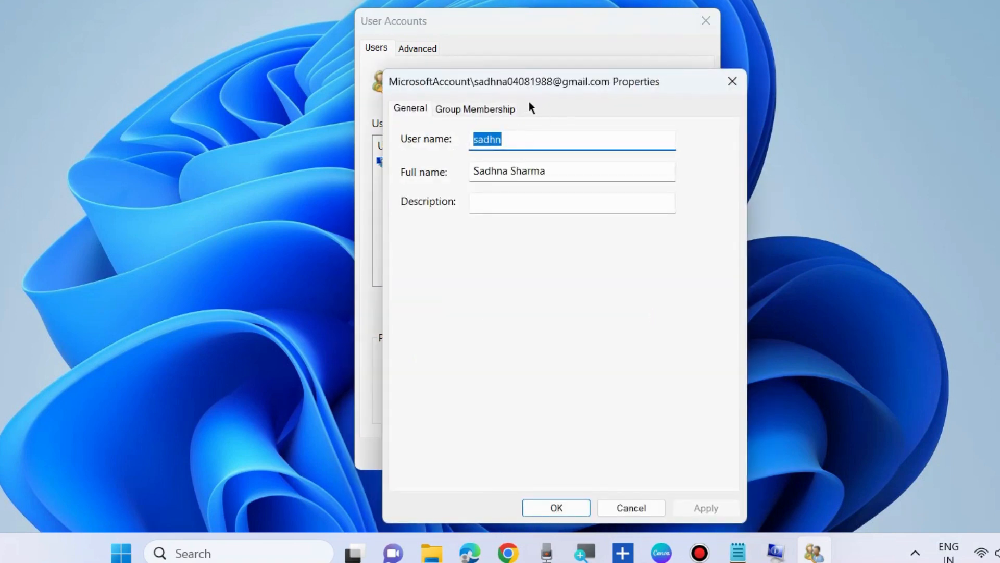
click(479, 109)
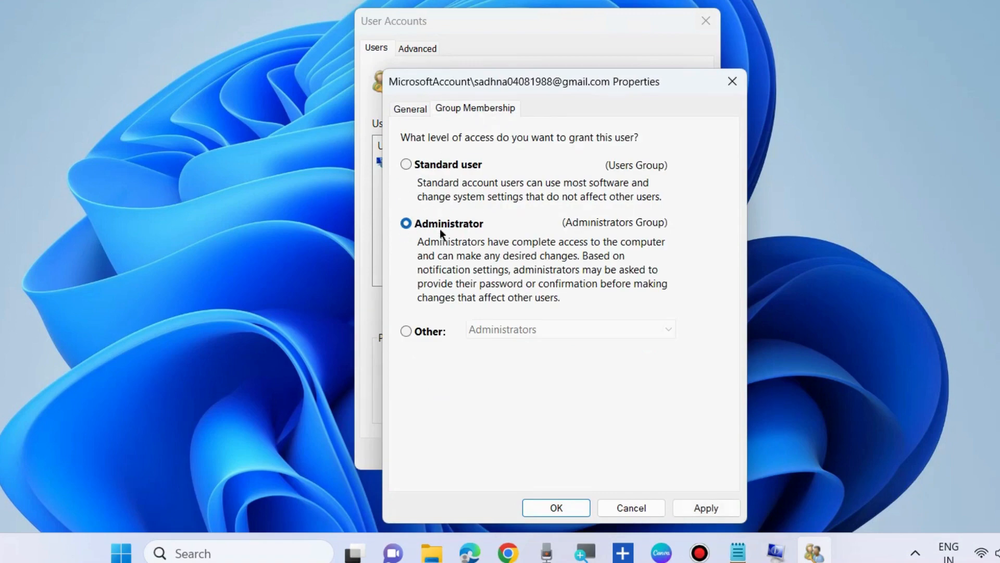
click(714, 501)
click(556, 508)
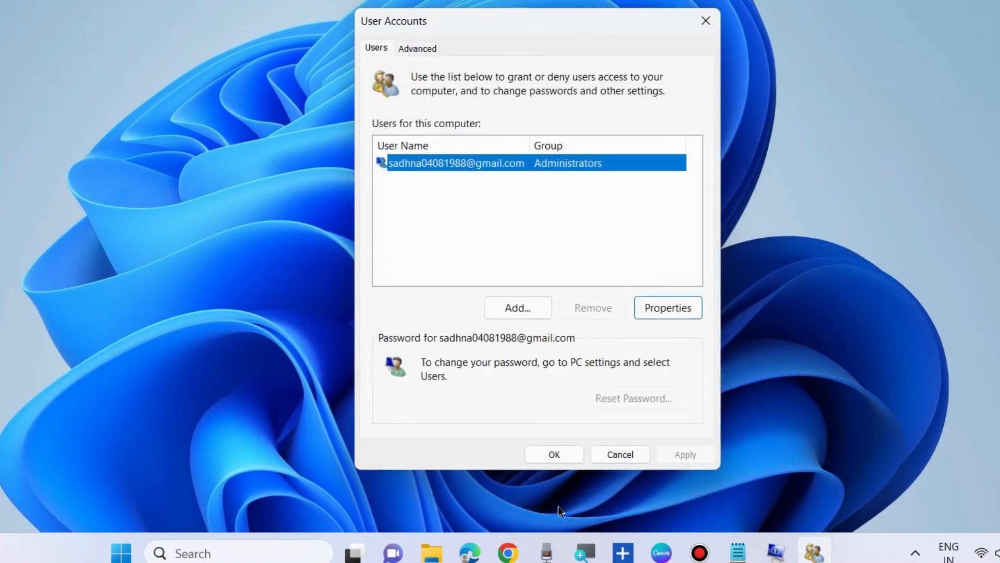
click(556, 455)
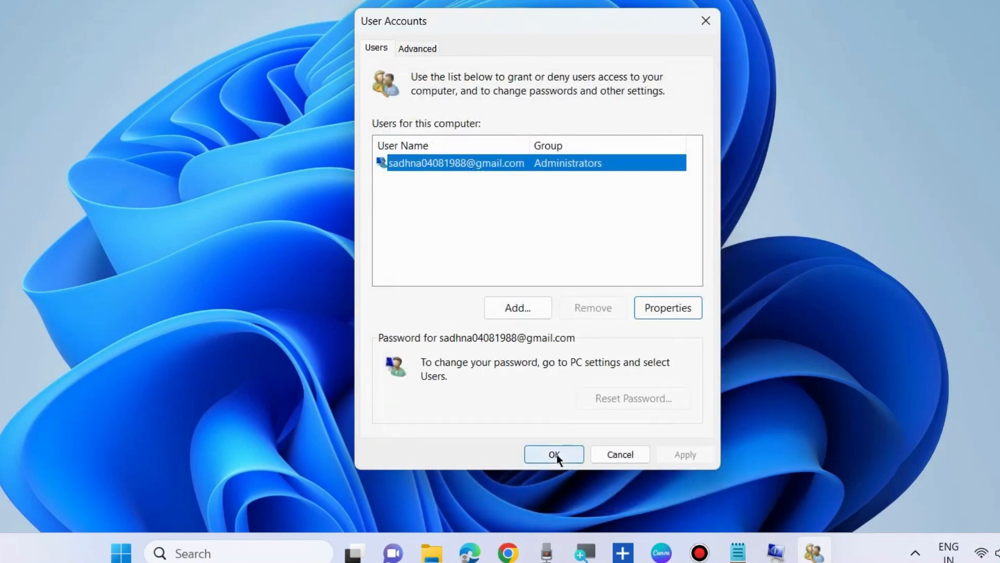
click(614, 264)
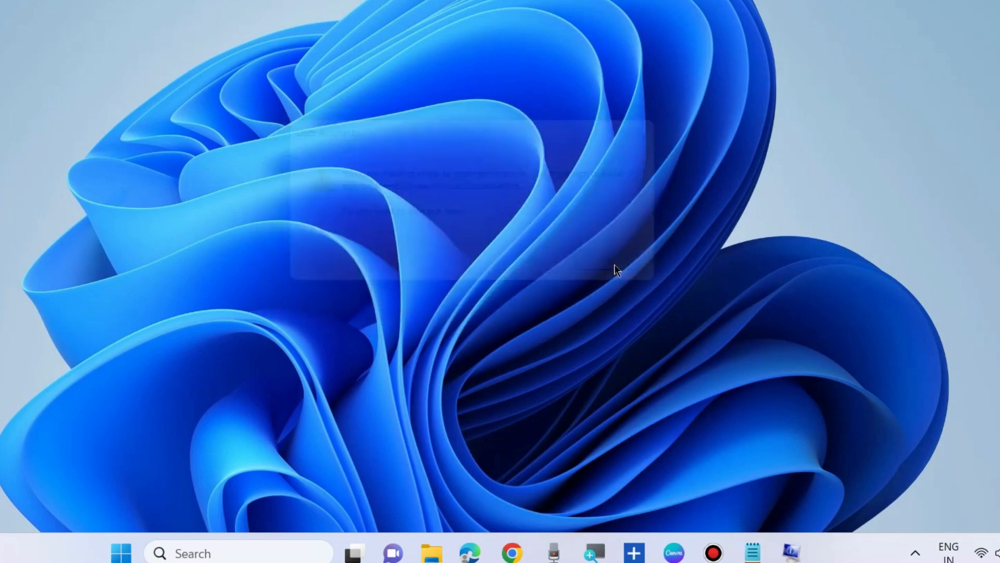
right_click(524, 198)
click(471, 123)
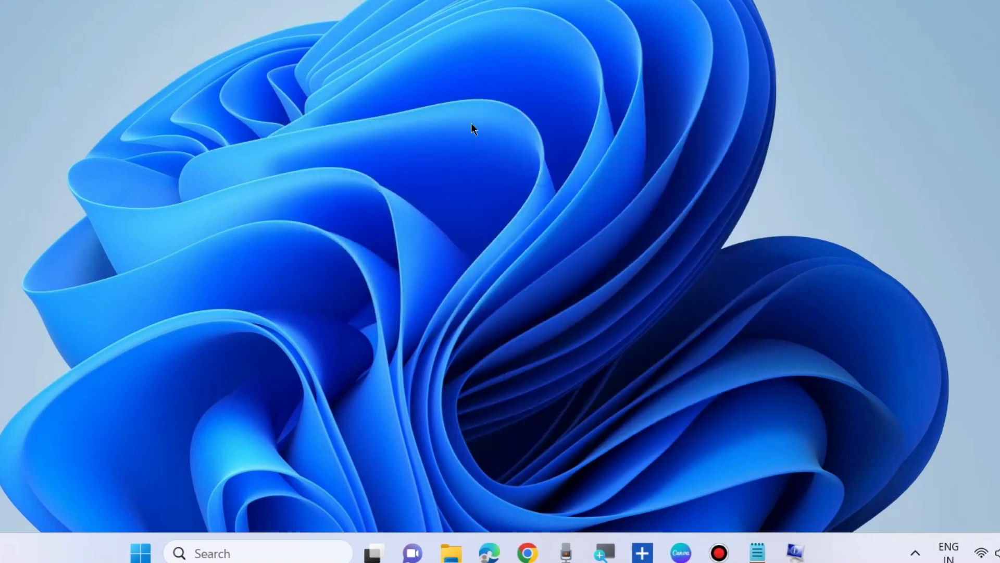
right_click(492, 158)
click(524, 177)
right_click(485, 151)
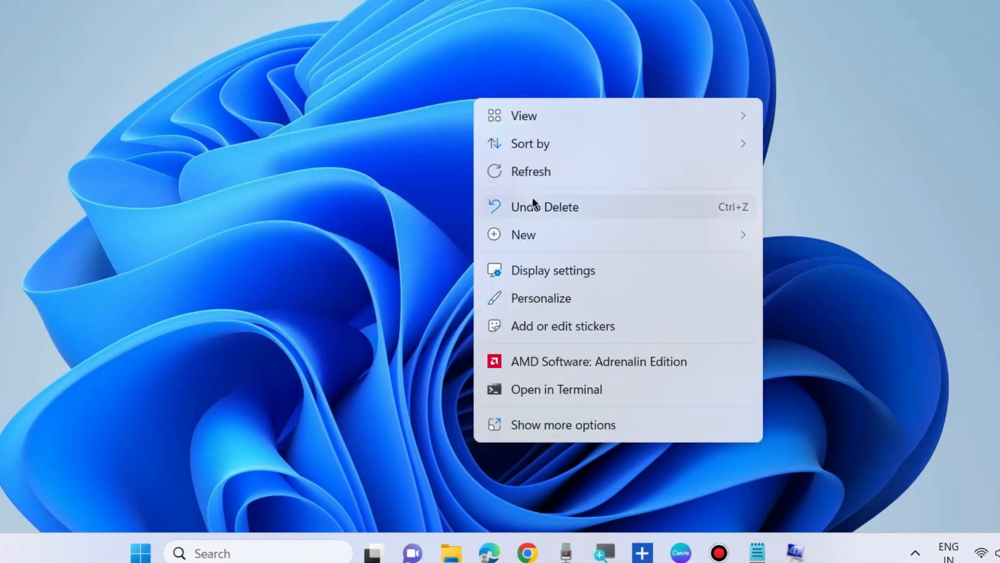
click(533, 177)
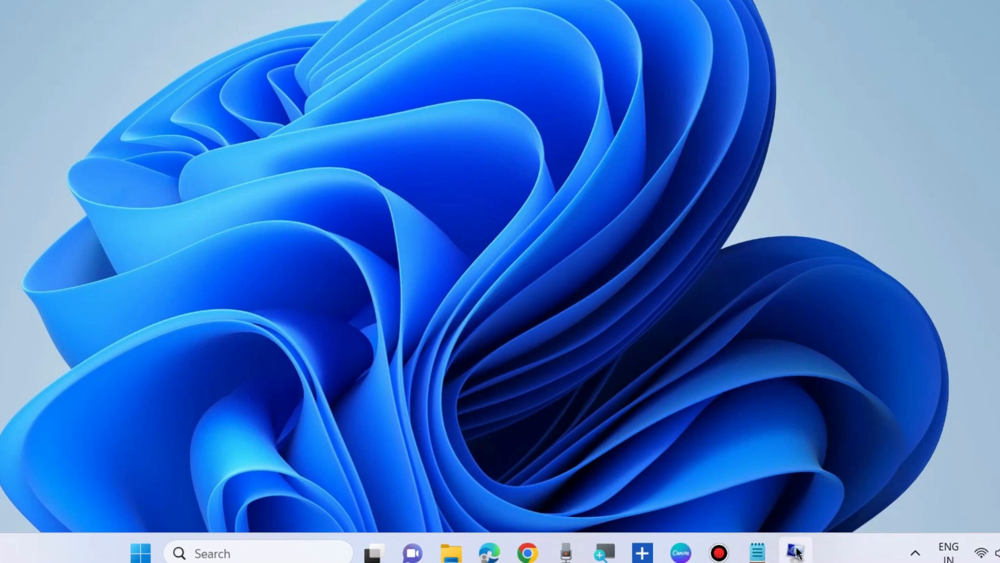
mouse_move(796, 551)
right_click(388, 156)
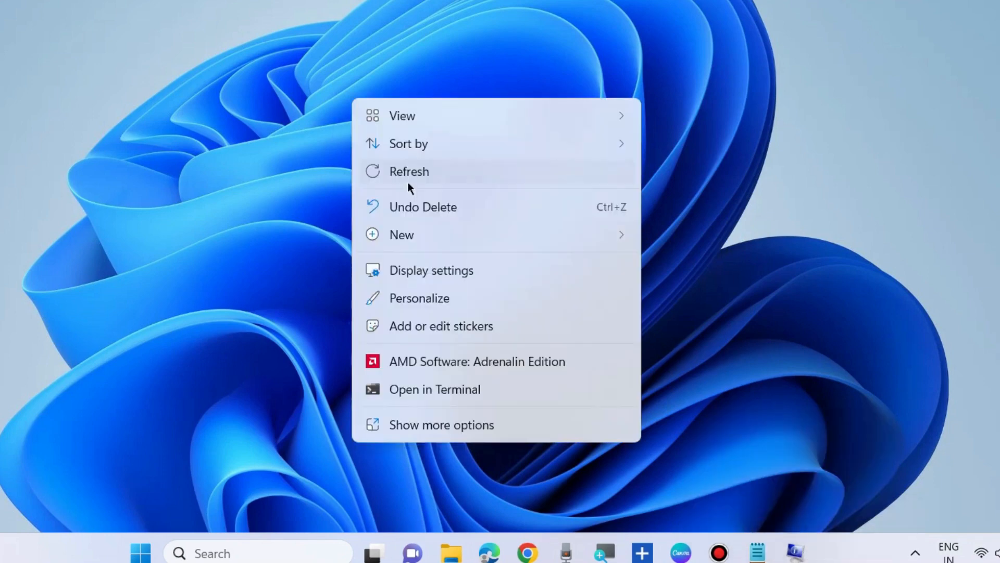
click(503, 174)
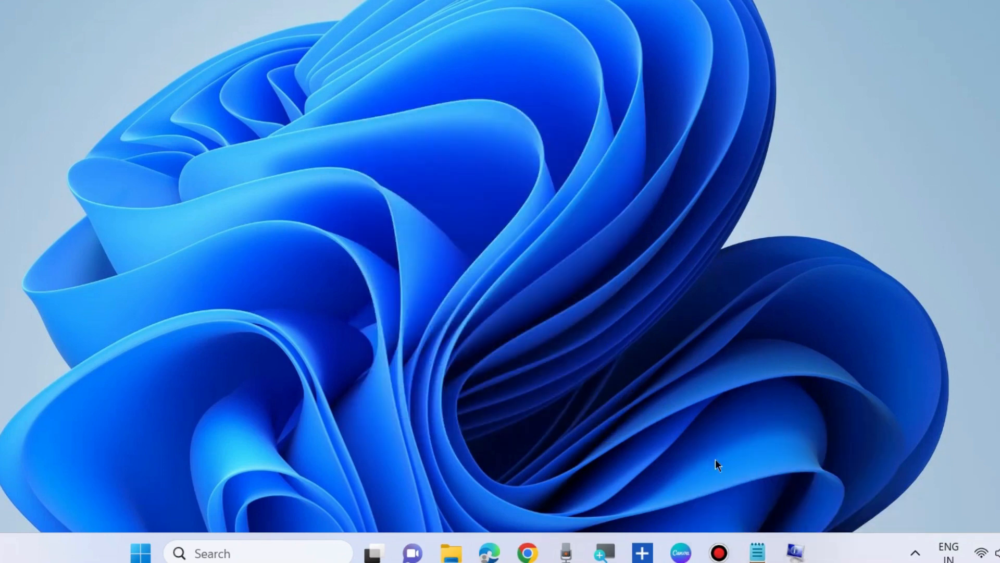
- Reopen the Notepad notes, read the "Any other codes" line about critical settings, and minimize the window
click(757, 551)
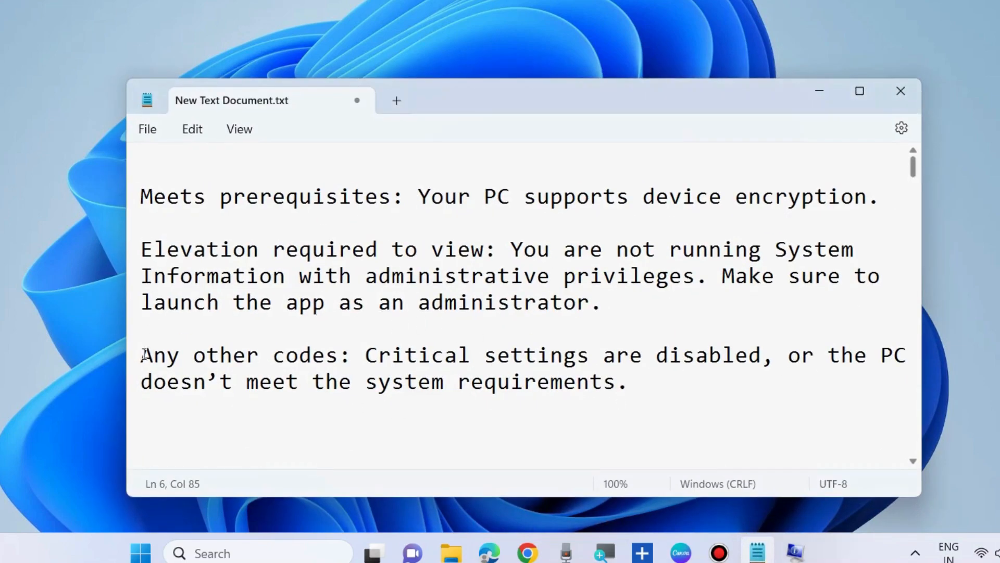
drag(144, 355, 760, 353)
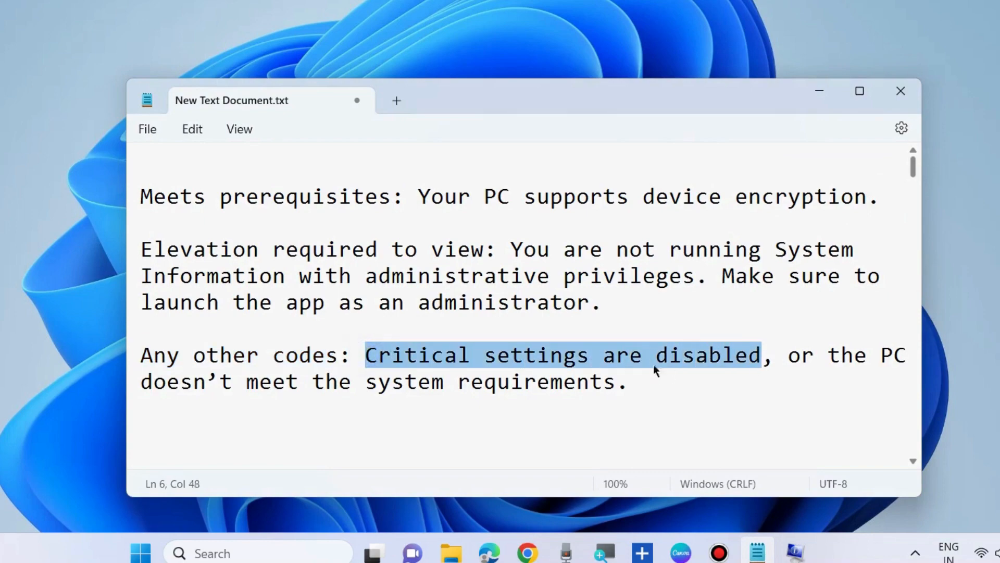
click(823, 89)
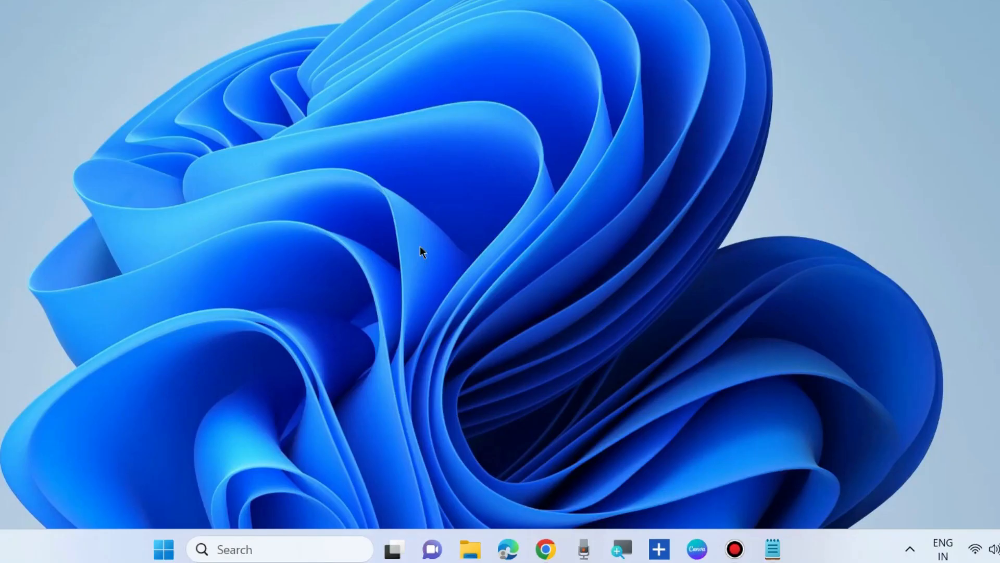
- Launch gpedit.msc from Windows search and dismiss the Administrative Templates warnings
click(262, 544)
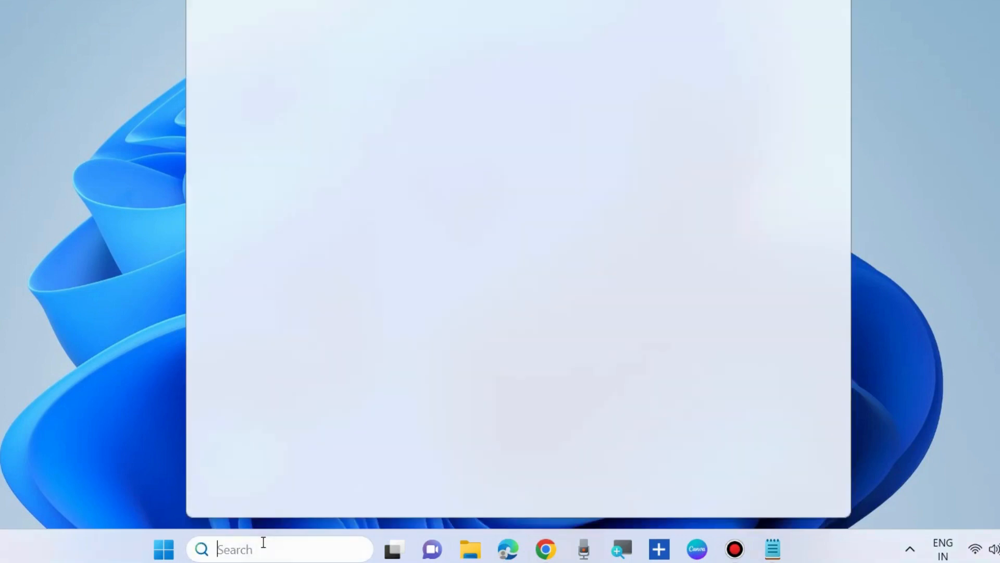
text(gpedit.msc)
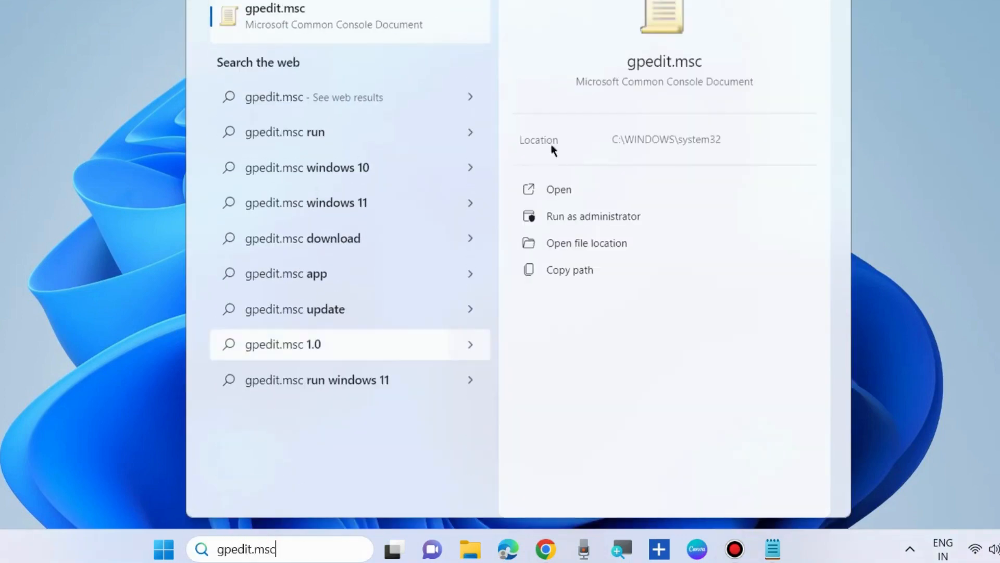
click(561, 190)
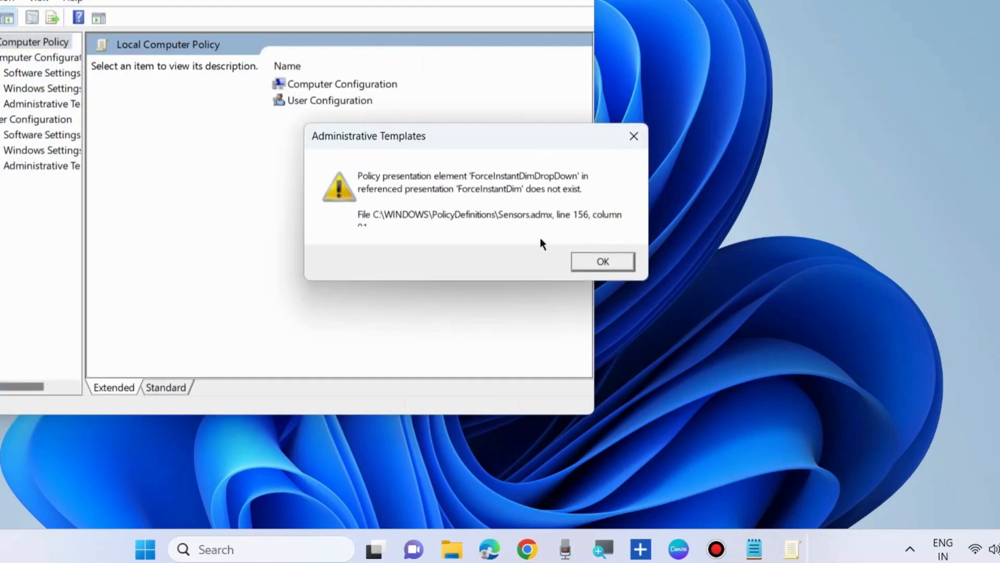
click(591, 259)
click(590, 260)
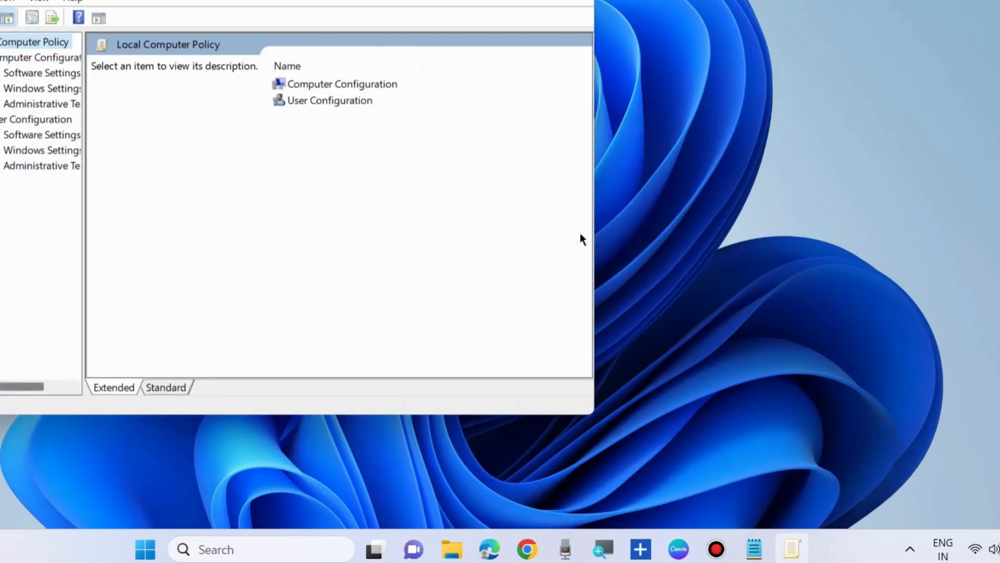
- Move the Local Group Policy Editor fully into view, and widen its policy tree pane and window
drag(340, 0, 493, 8)
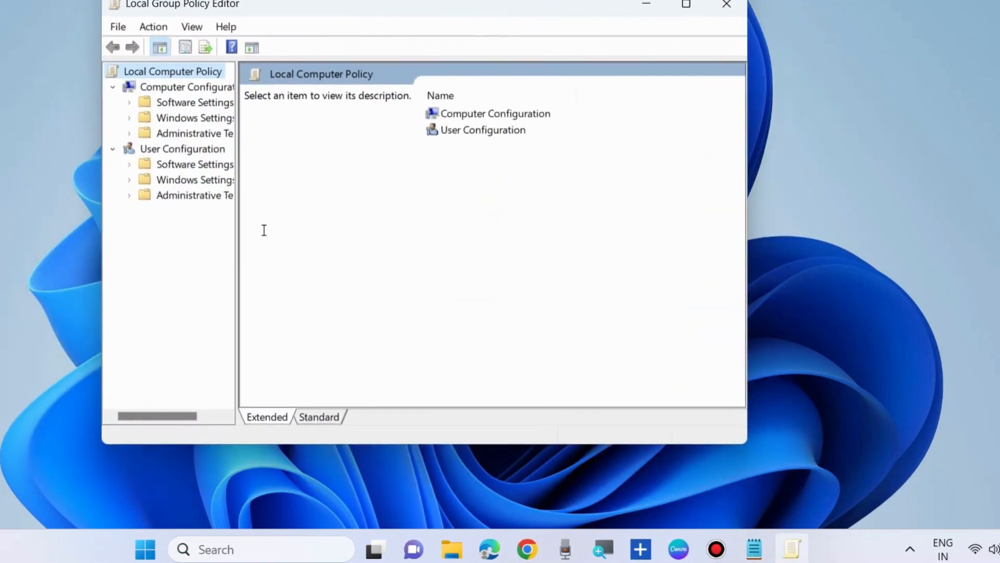
drag(237, 225, 297, 224)
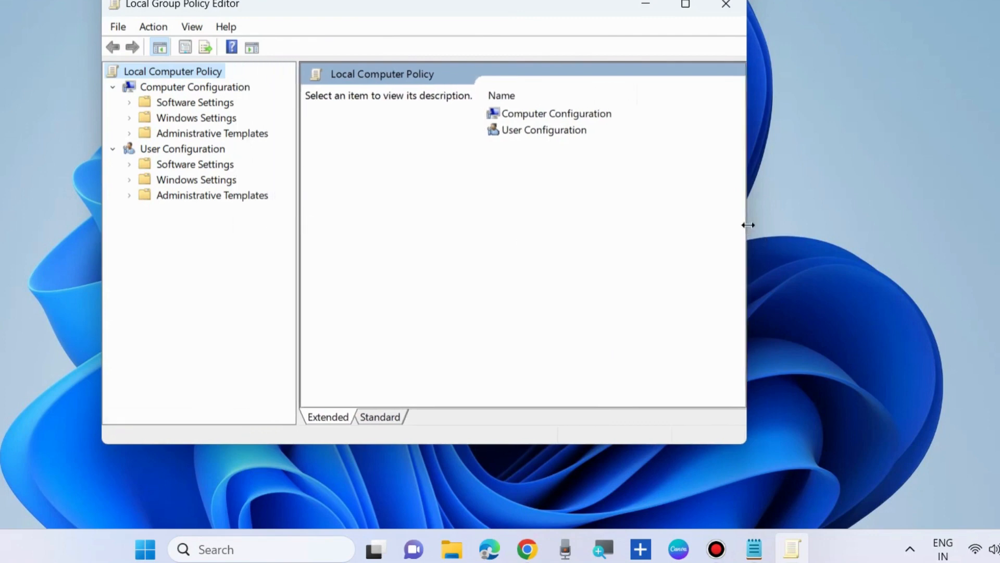
drag(747, 224, 903, 232)
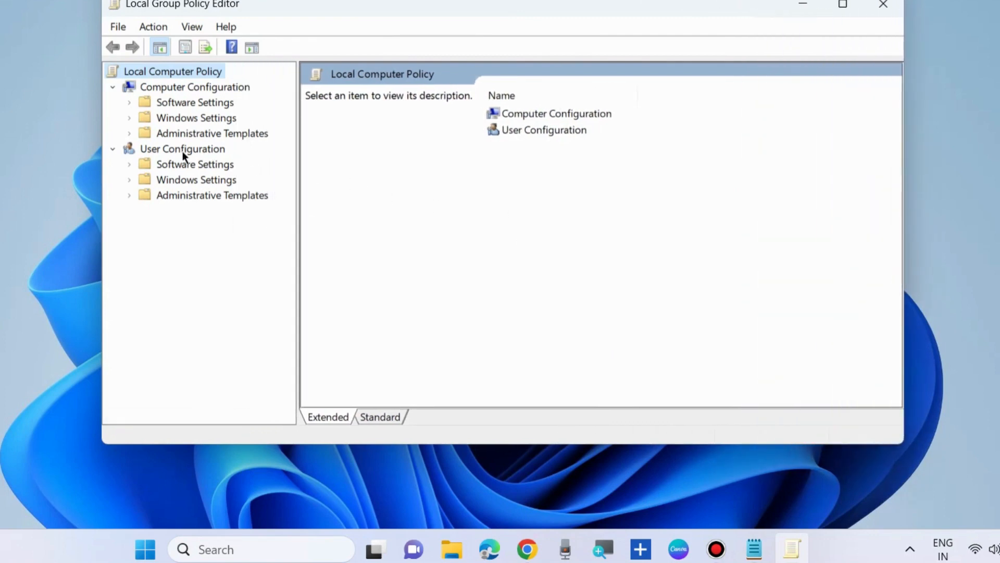
- Under Computer Configuration, go to Administrative Templates > Windows Components > BitLocker Drive Encryption > Operating System Drives
click(129, 134)
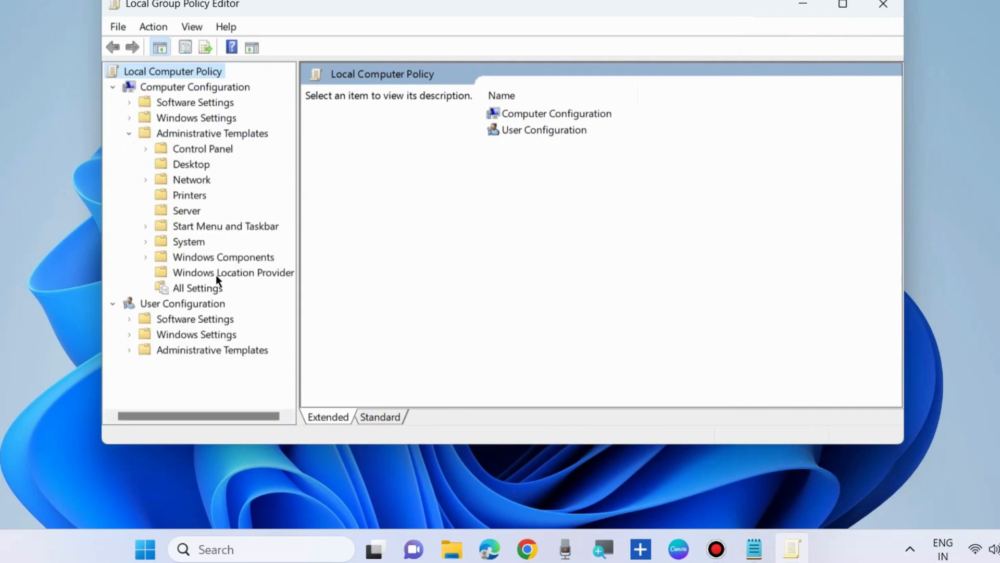
click(146, 257)
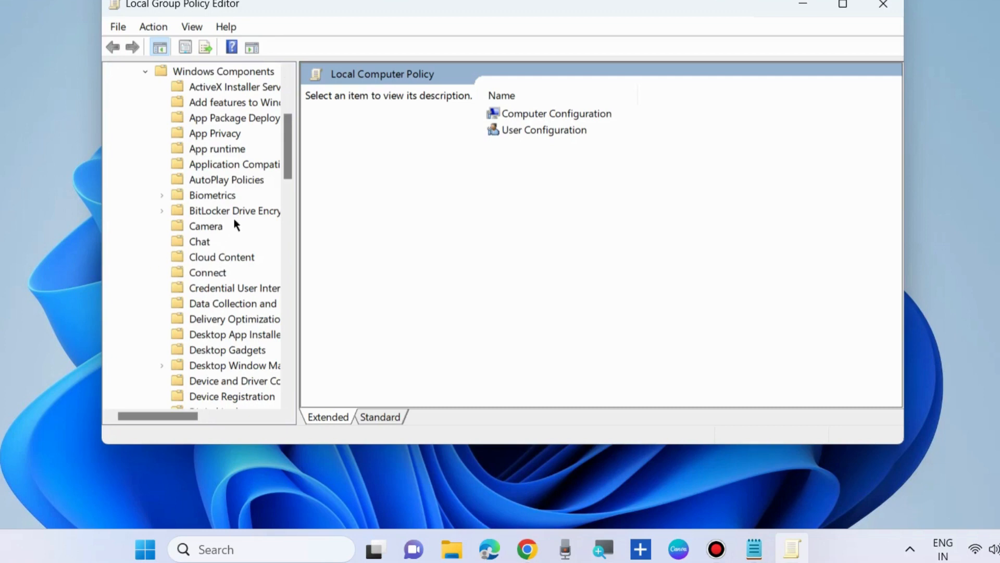
click(208, 211)
click(163, 211)
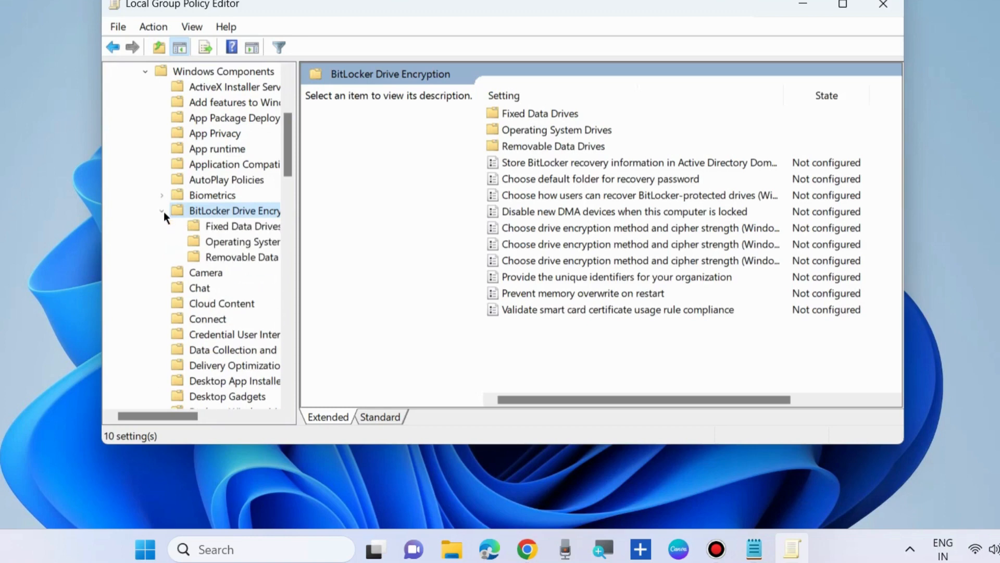
click(228, 242)
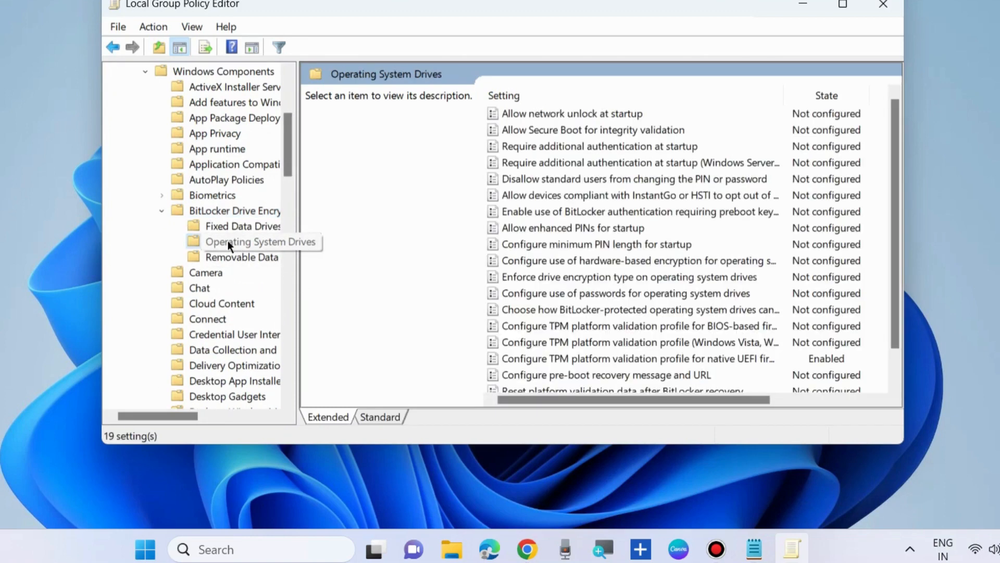
- Open the "Configure TPM platform validation profile for native UEFI firmware configurations" policy and set it to Enabled
scroll(632, 251, down, 1)
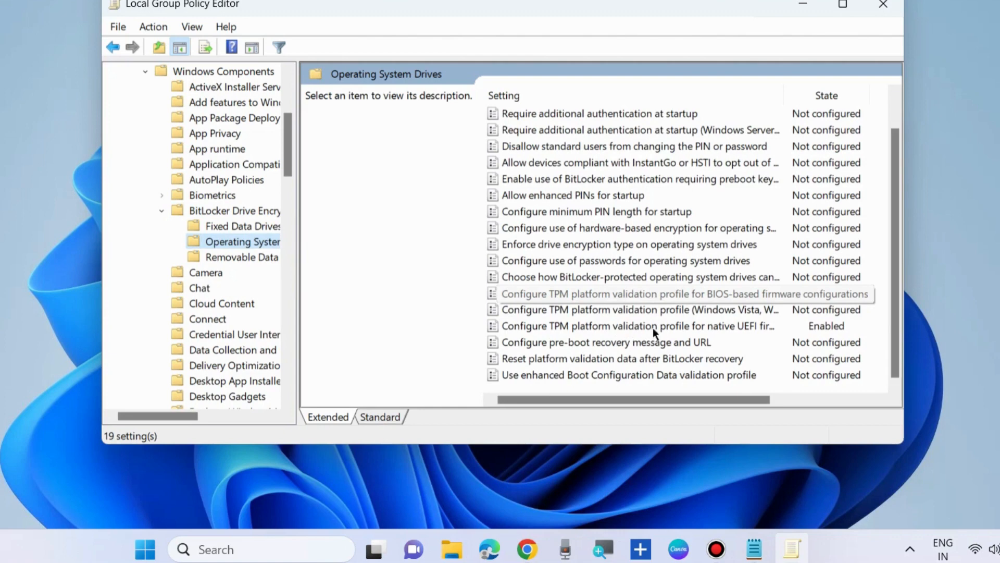
click(747, 326)
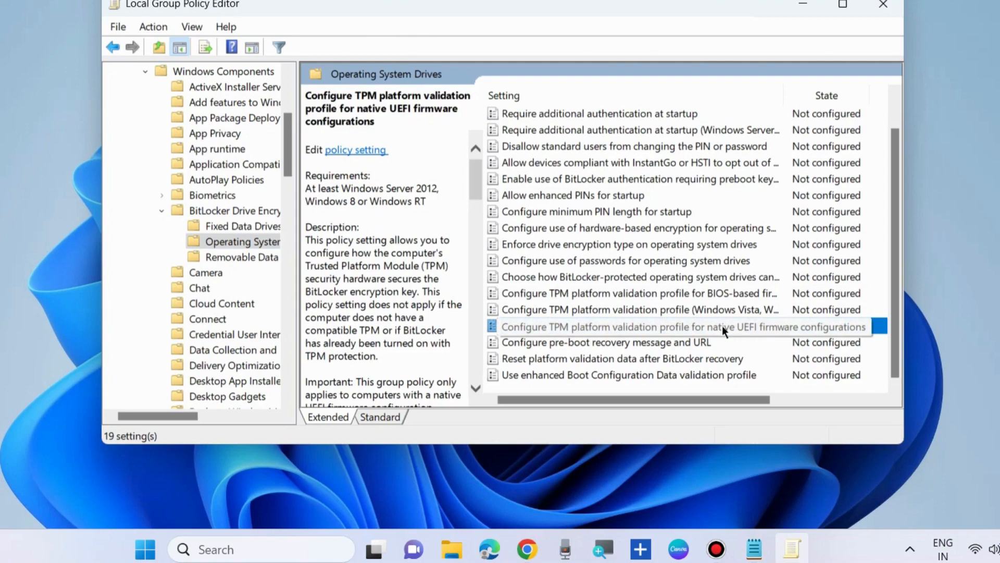
double_click(658, 326)
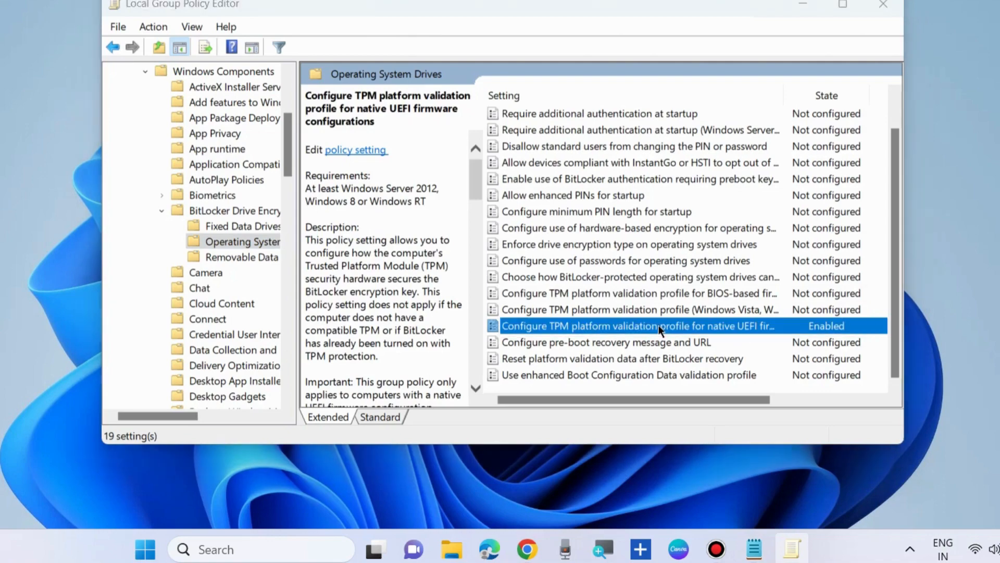
drag(156, 1, 521, 1)
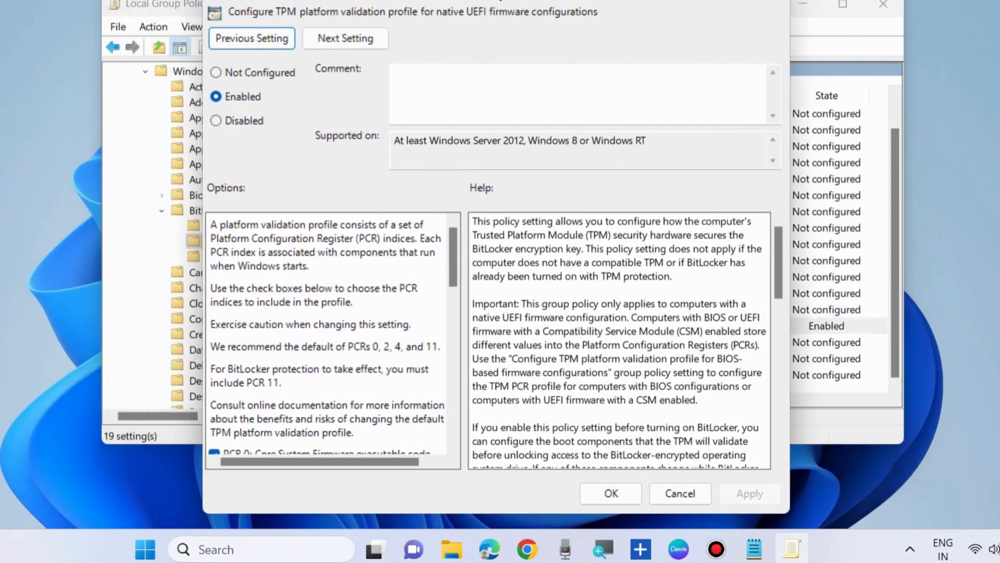
click(214, 93)
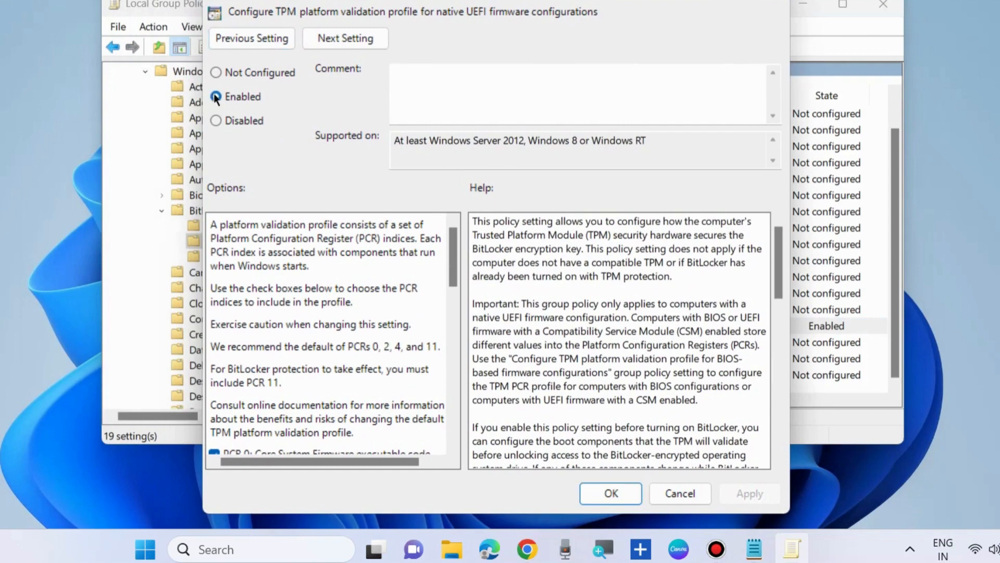
- Deselect "PCR 2: Extended or pluggable executable code" in the policy options, save the policy, and close the Local Group Policy Editor
scroll(267, 365, down, 3)
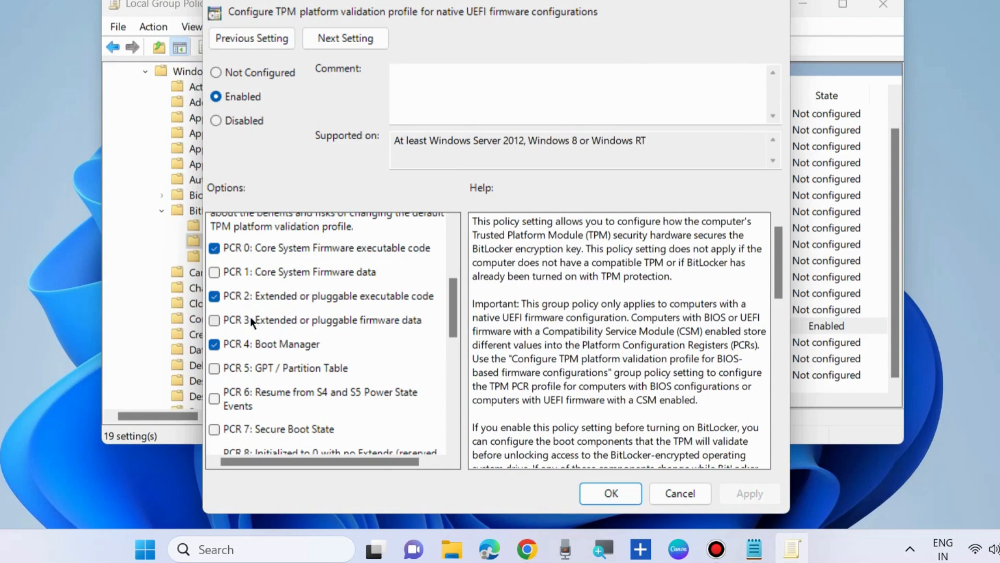
click(214, 296)
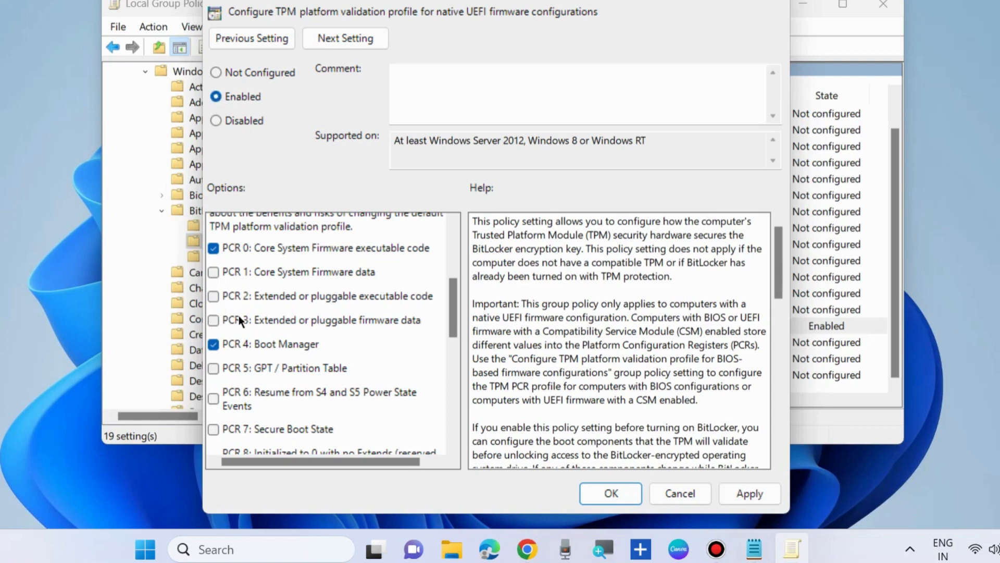
click(611, 493)
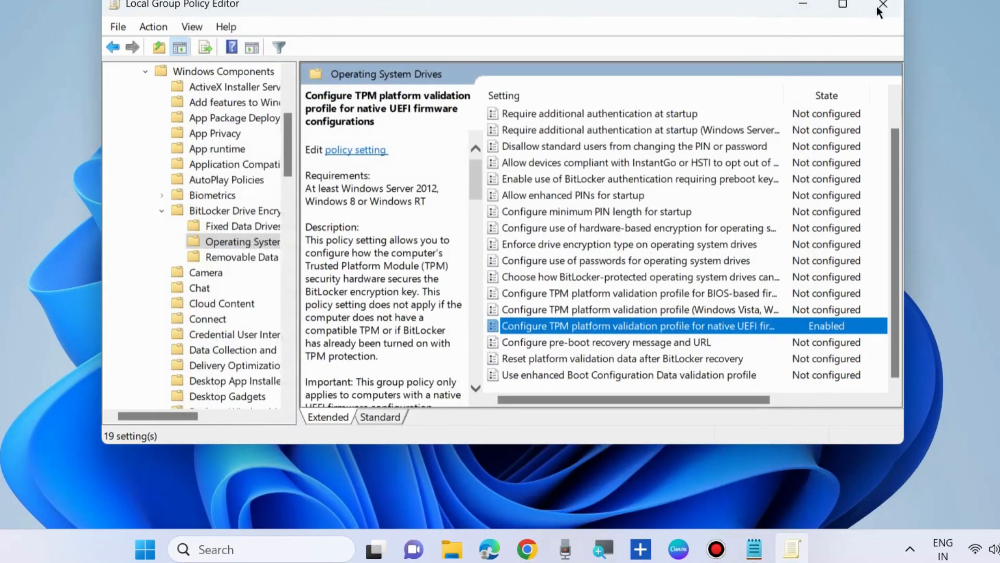
click(880, 6)
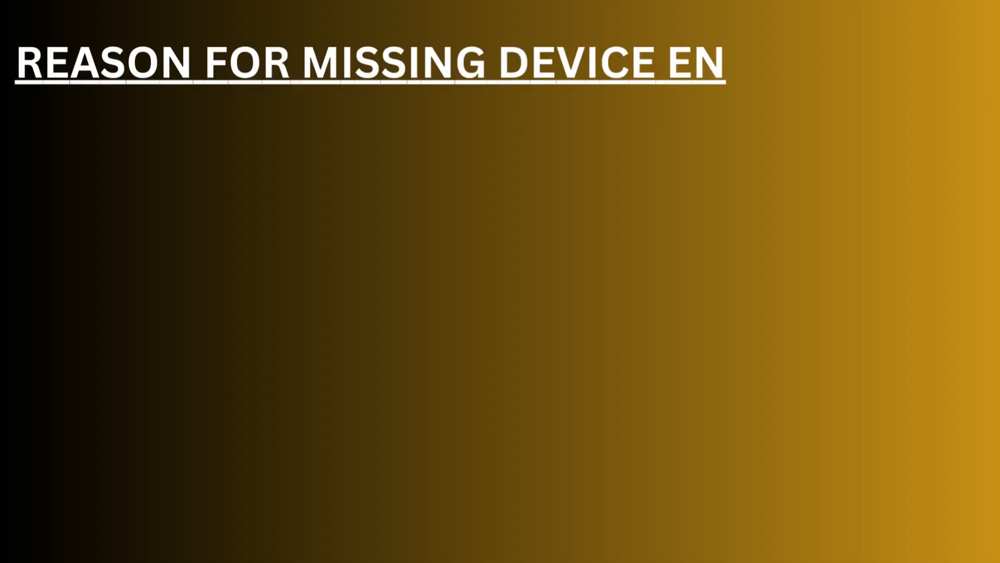